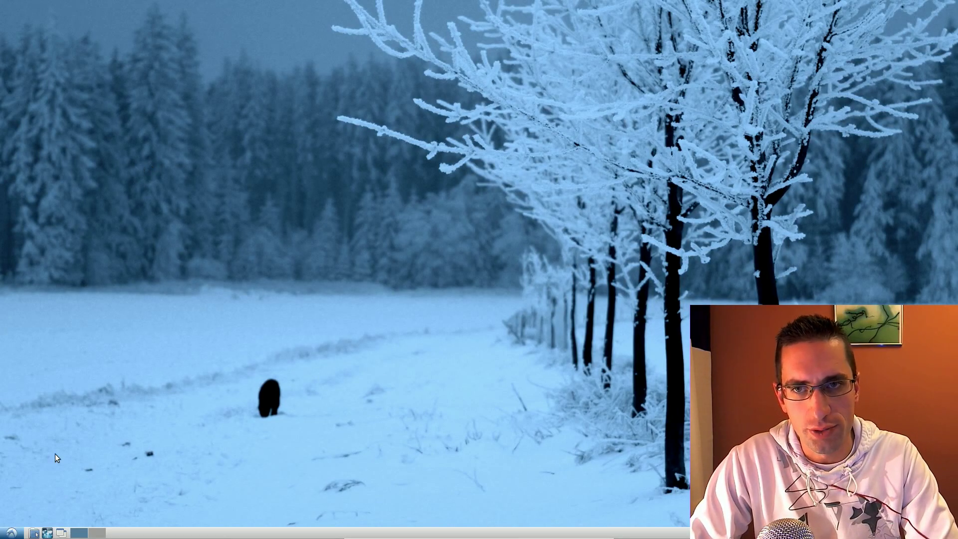
Step: Launch Gnumeric, mtPaint and Galculator from the applications menu
left_click(13, 532)
mouse_move(58, 461)
left_click(119, 475)
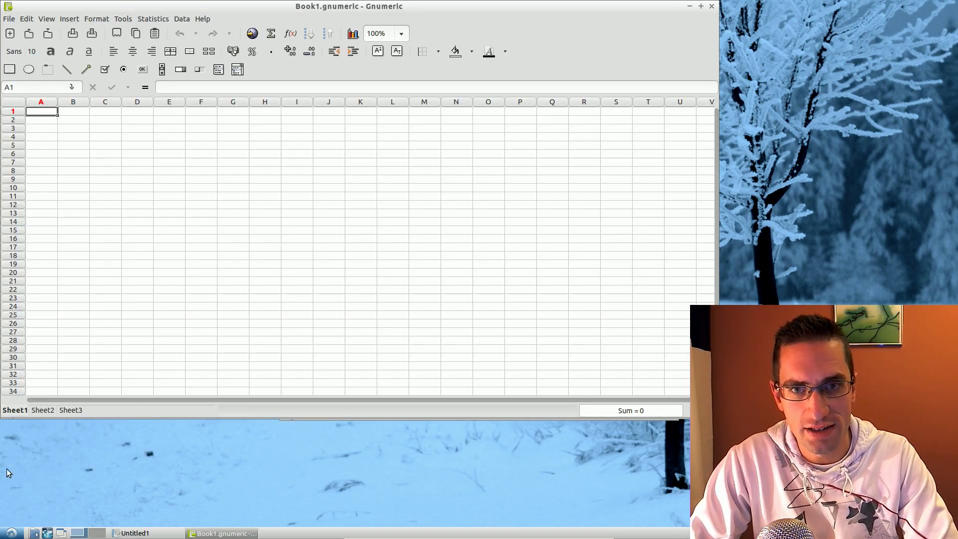
left_click(11, 533)
mouse_move(43, 429)
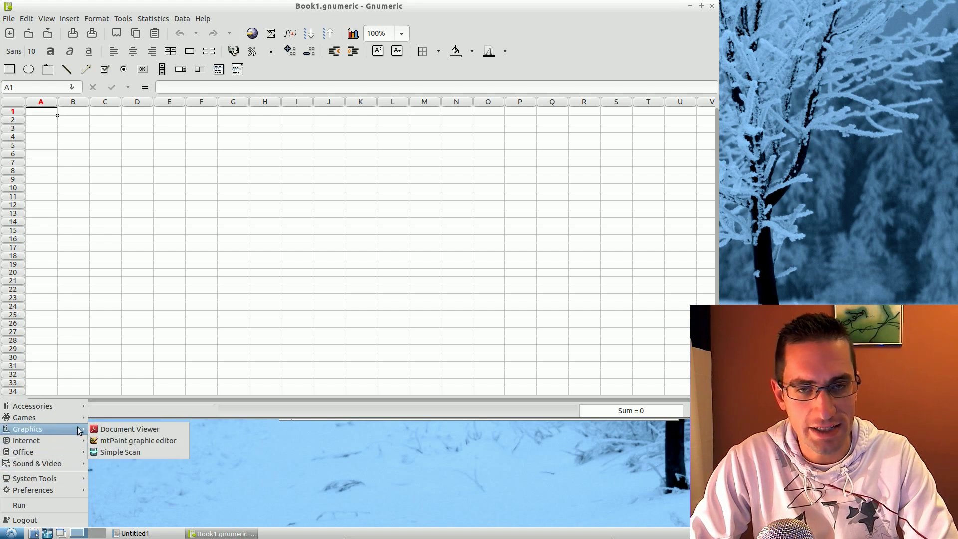
left_click(106, 442)
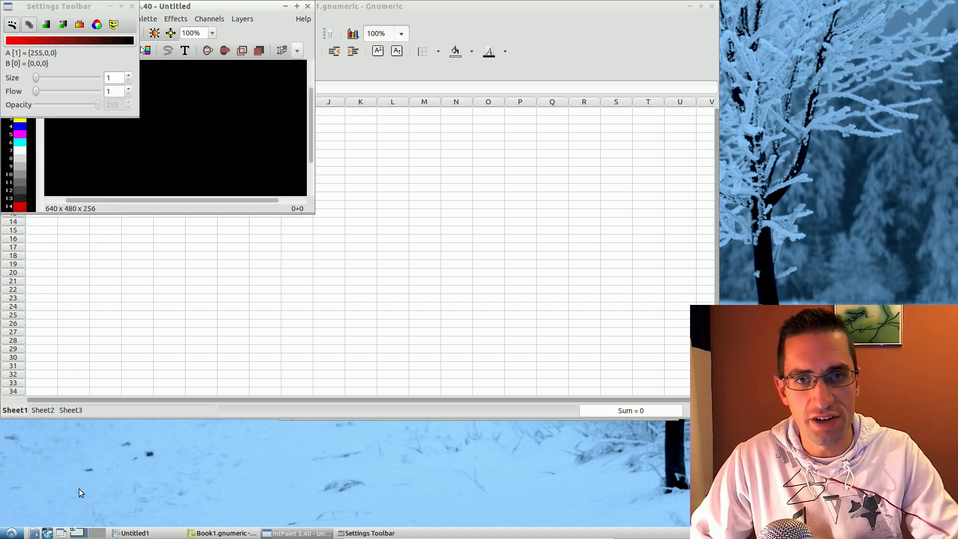
left_click(11, 533)
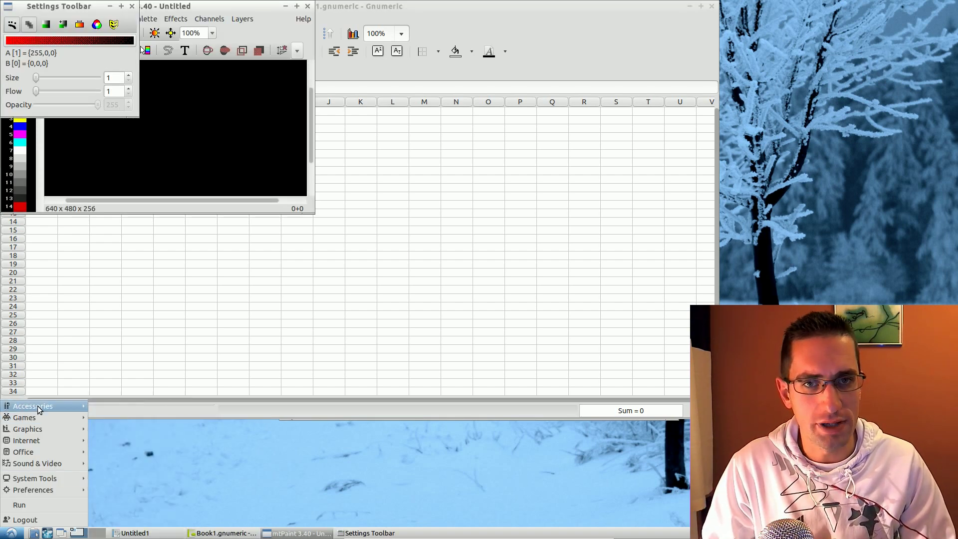
mouse_move(40, 407)
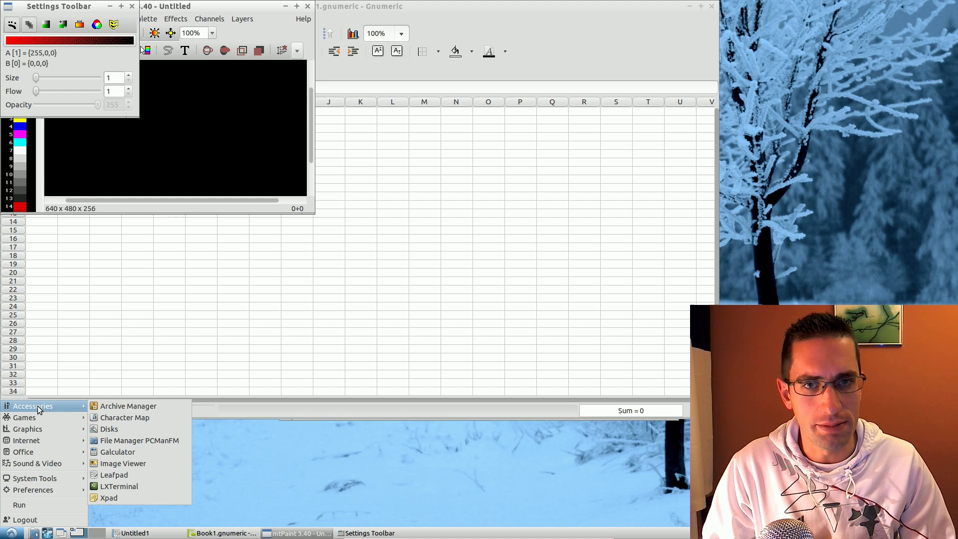
left_click(117, 452)
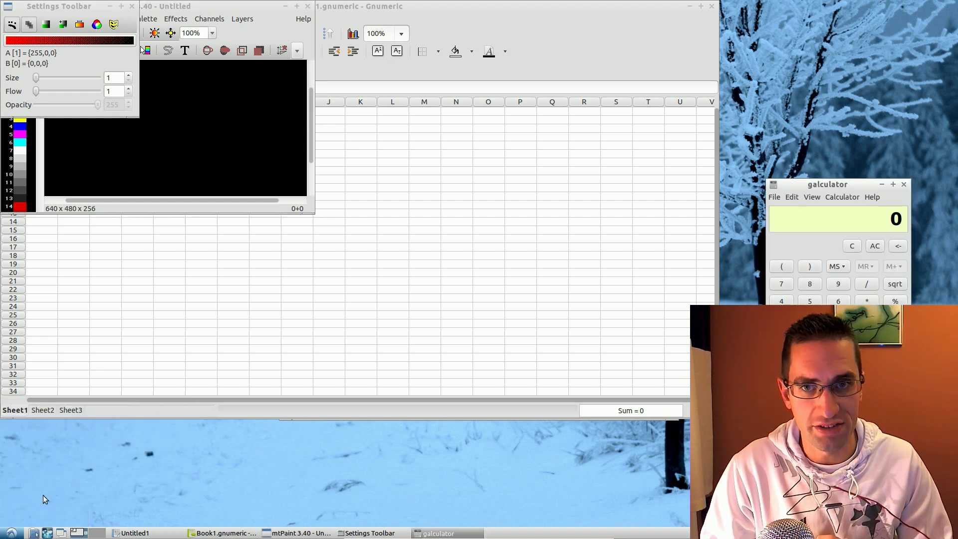
Step: Close the Galculator, Gnumeric, mtPaint and AbiWord windows
left_click(904, 184)
left_click(712, 6)
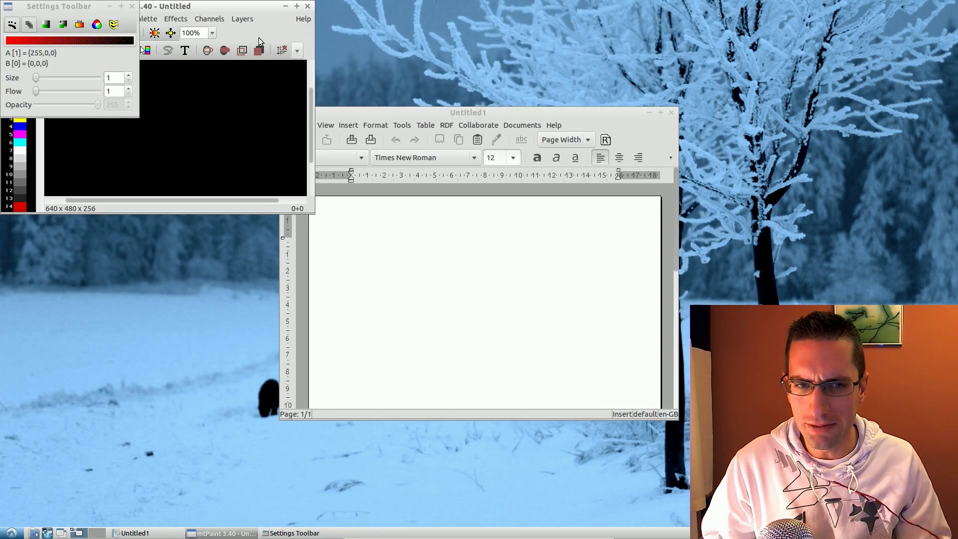
left_click(308, 6)
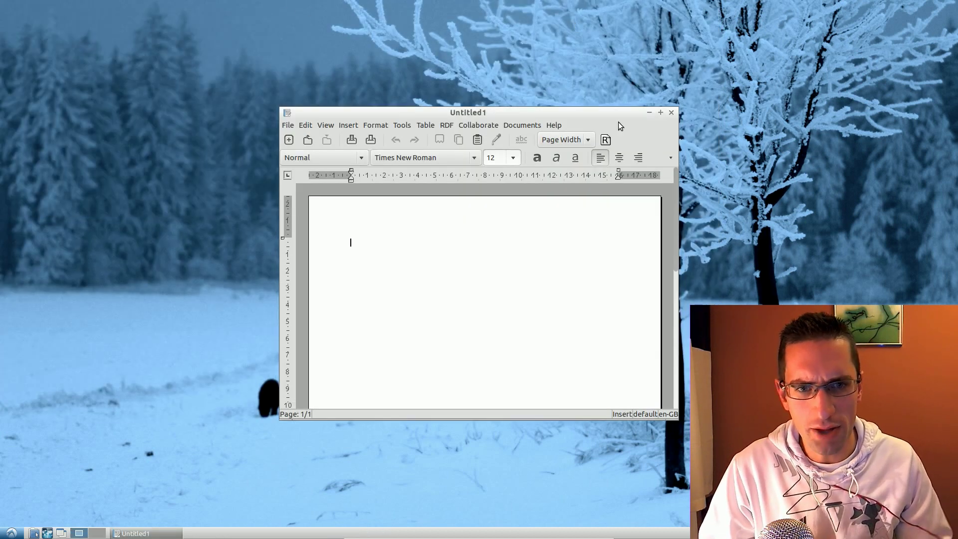
left_click(671, 113)
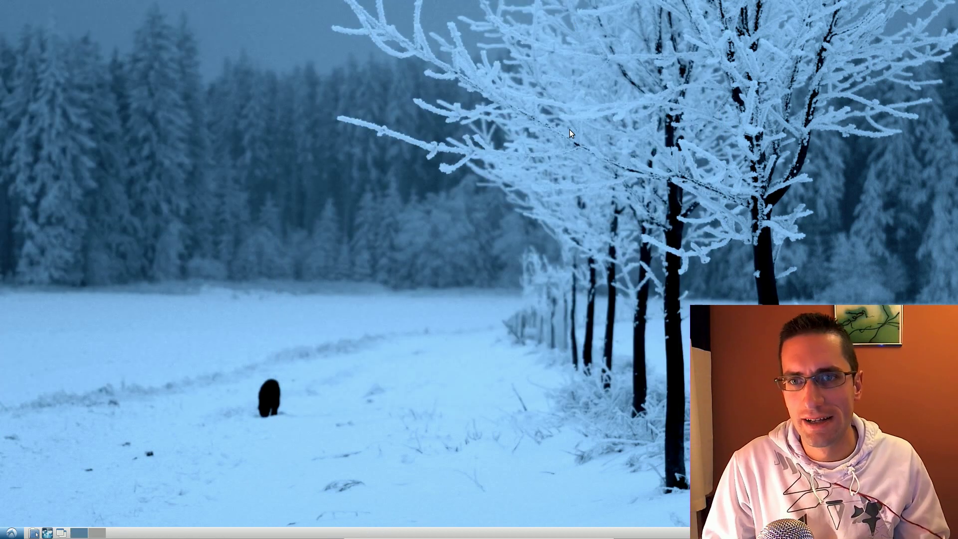
Step: Load youtube.com in a maximised Firefox window, then close the browser
left_click(47, 533)
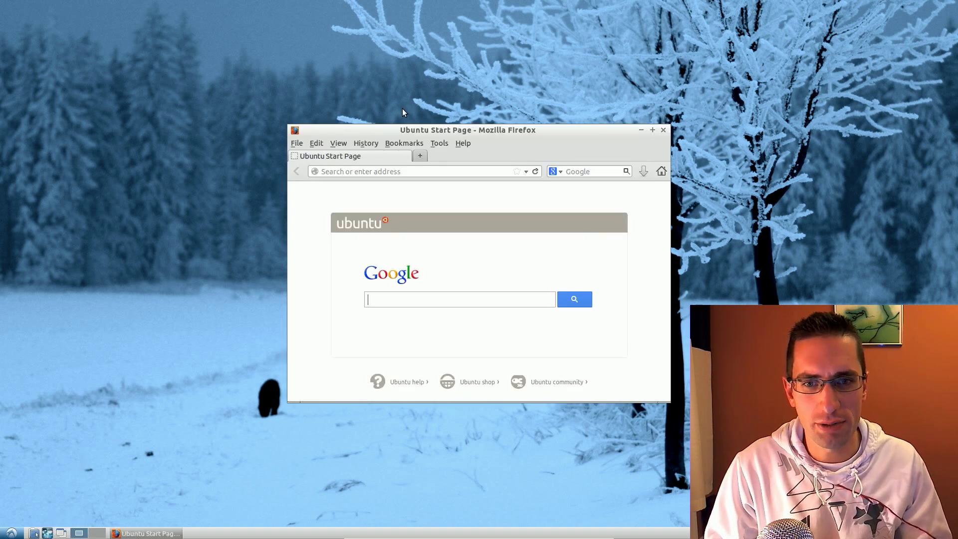
left_click(652, 130)
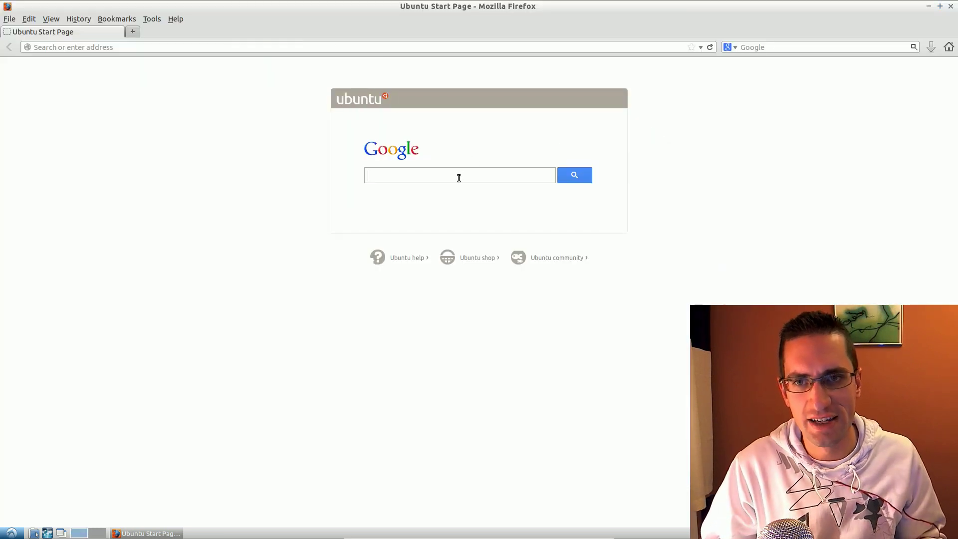
left_click(344, 46)
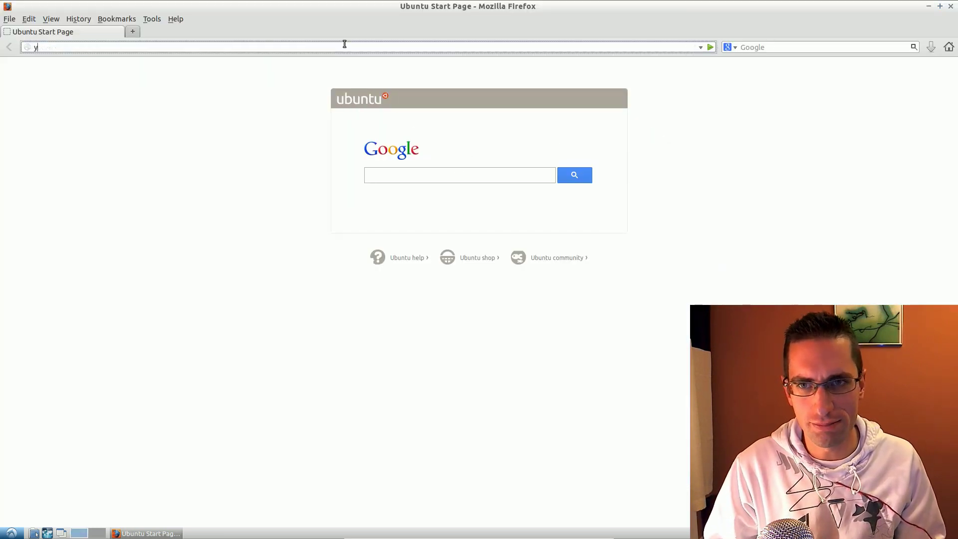
type("youtube.com")
key("Return")
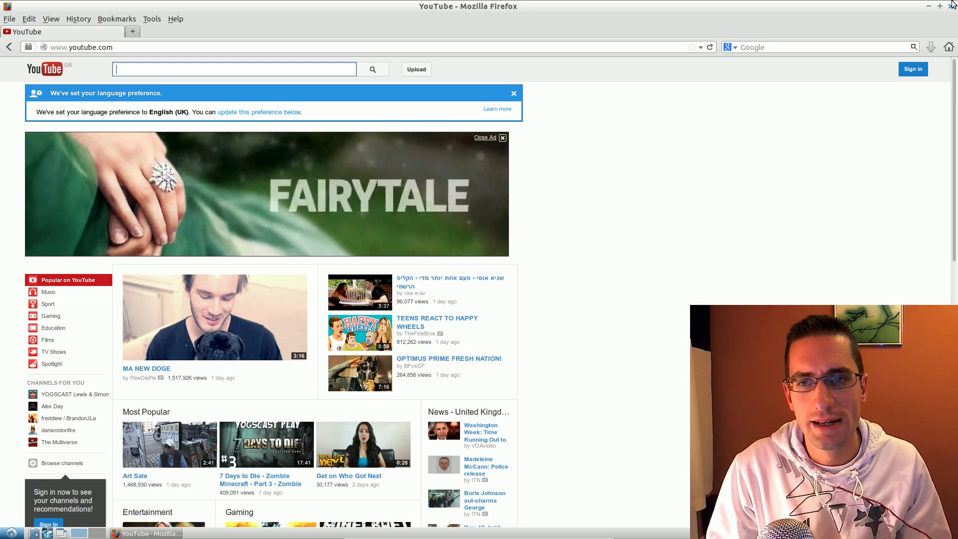
left_click(952, 5)
Step: Set the desktop wallpaper to the Moody water-drops image in Desktop Preferences
right_click(287, 205)
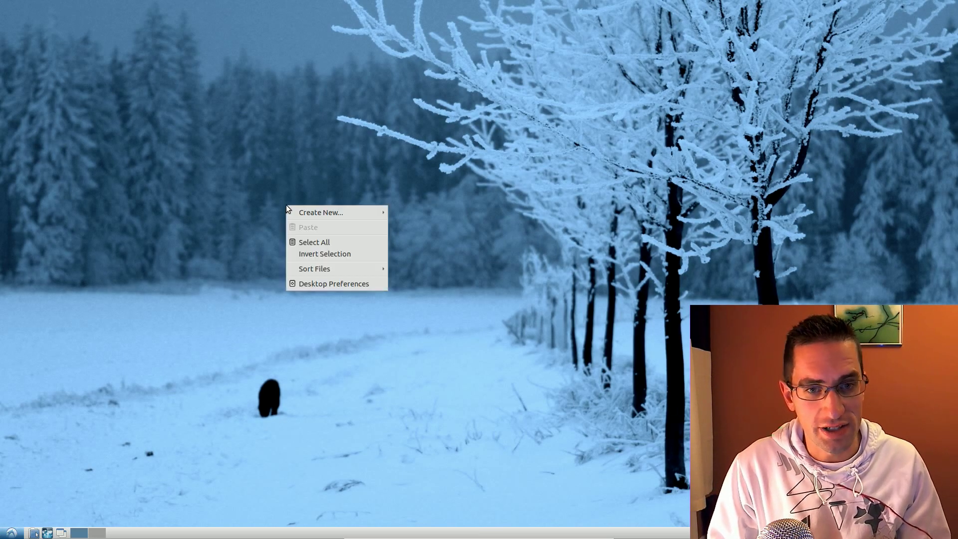
left_click(344, 285)
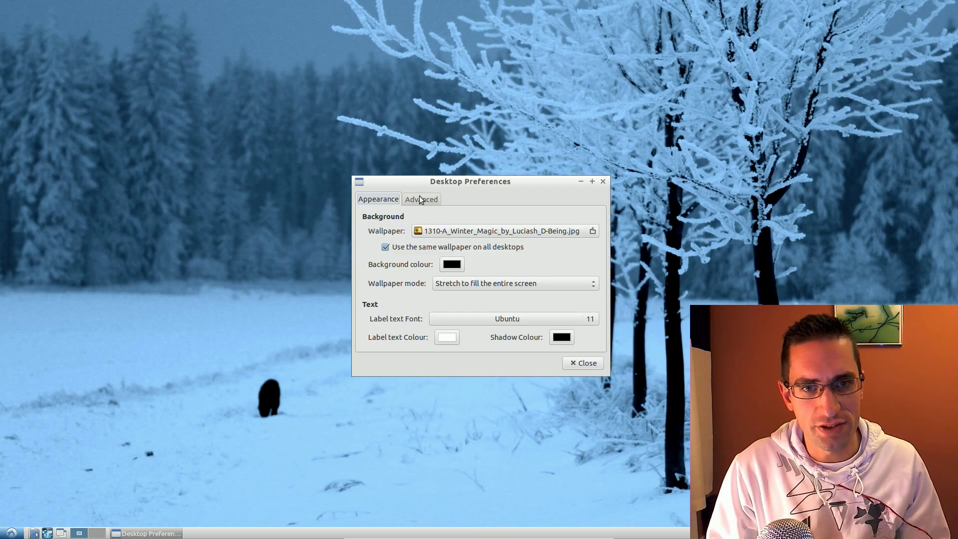
left_click(447, 237)
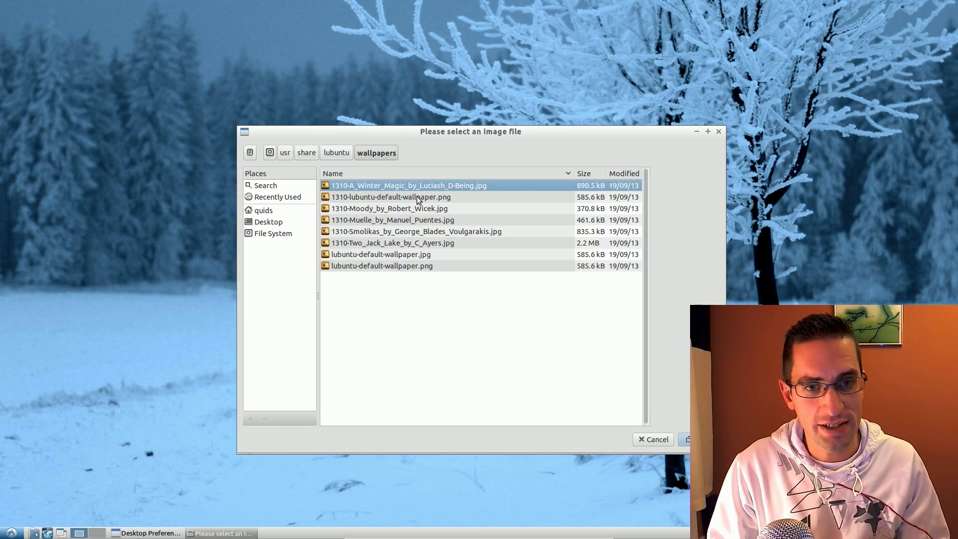
left_click(418, 198)
left_click(414, 209)
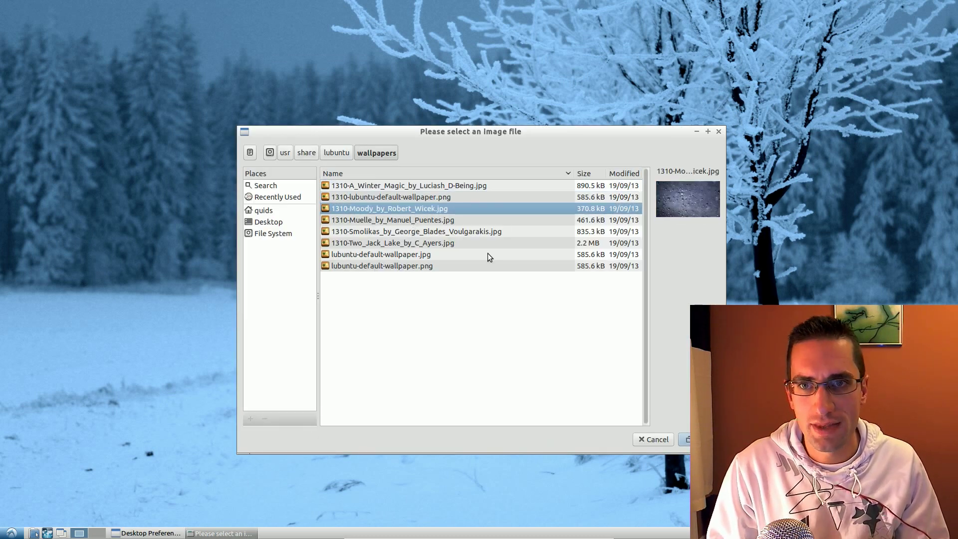
left_click(688, 440)
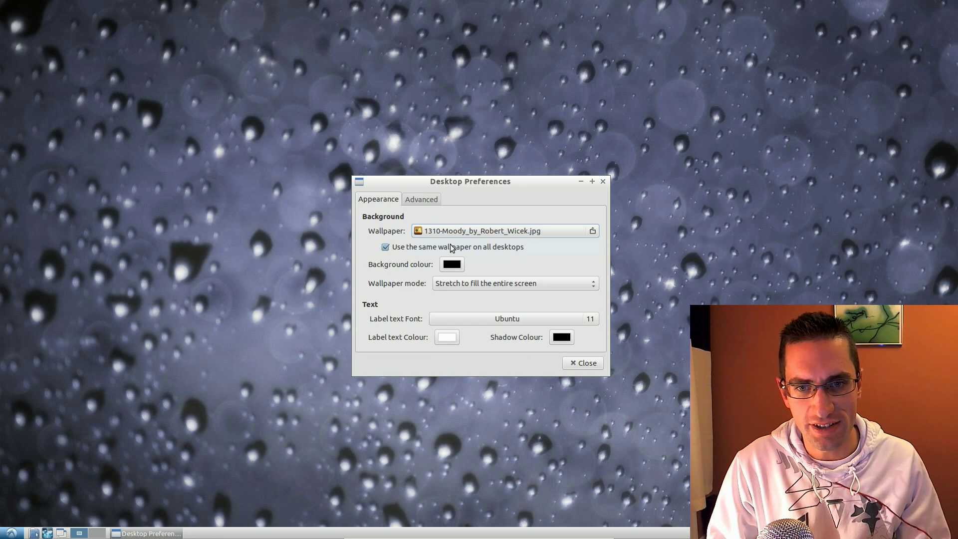
Step: Switch the wallpaper to the 1310-Smolikas mountain sunset image
left_click(450, 232)
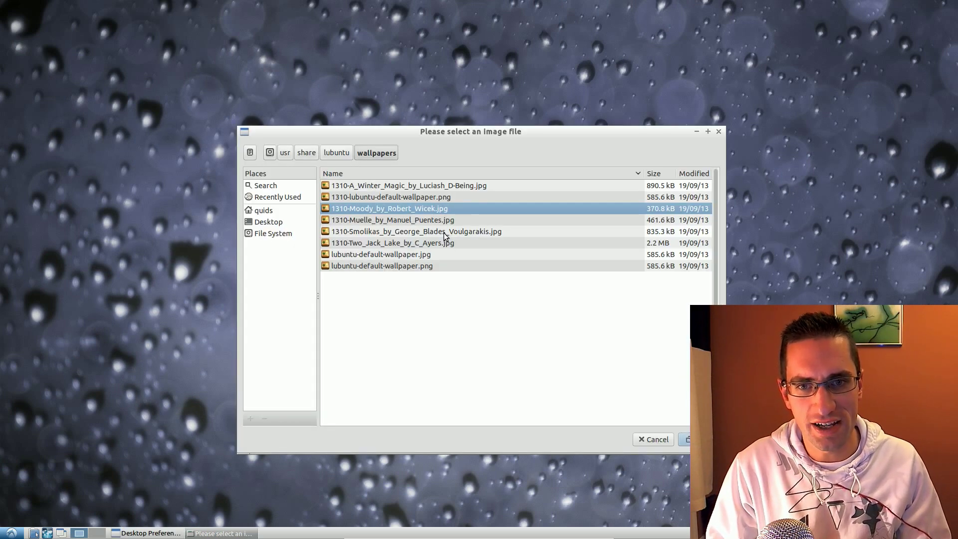
left_click(444, 232)
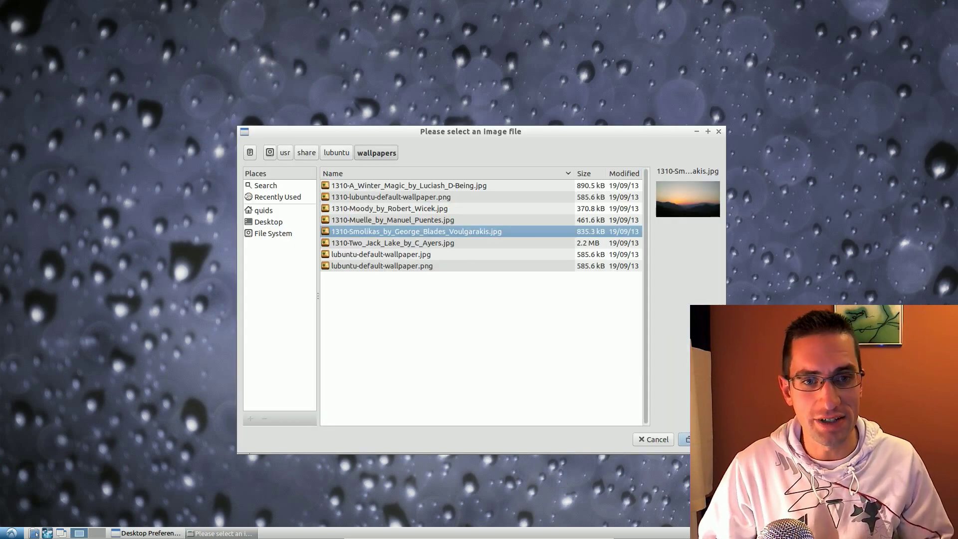
left_click(696, 440)
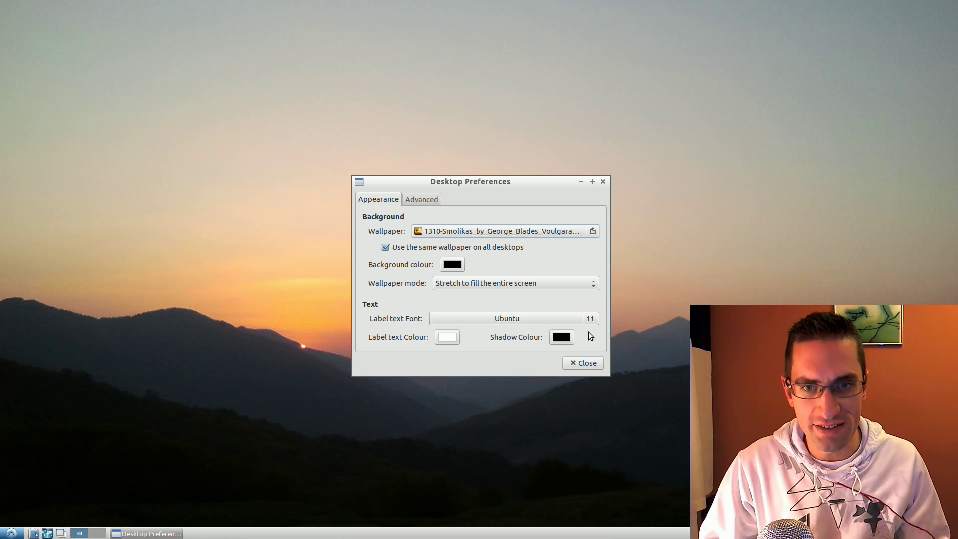
Step: Close Desktop Preferences and launch Software Updater from System Tools
left_click(587, 362)
left_click(11, 533)
mouse_move(30, 478)
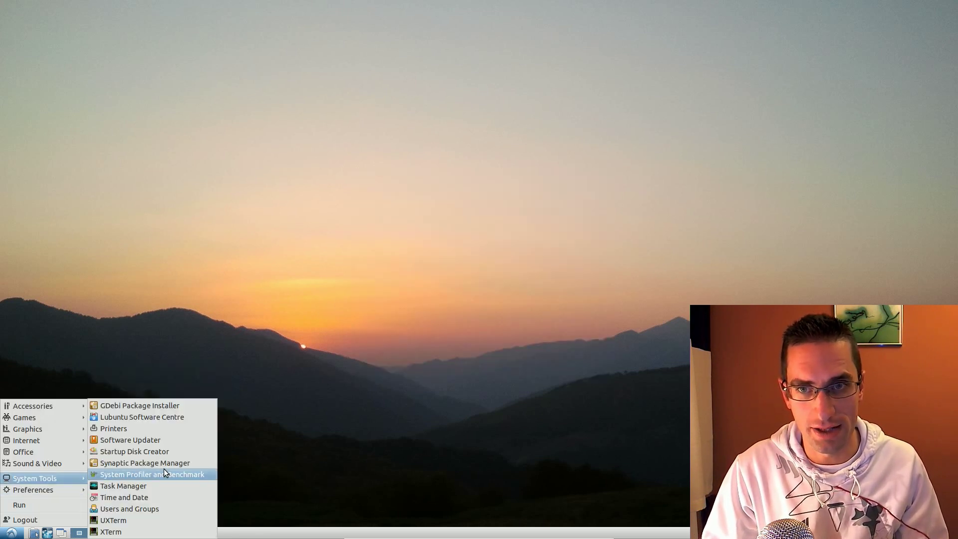
left_click(169, 440)
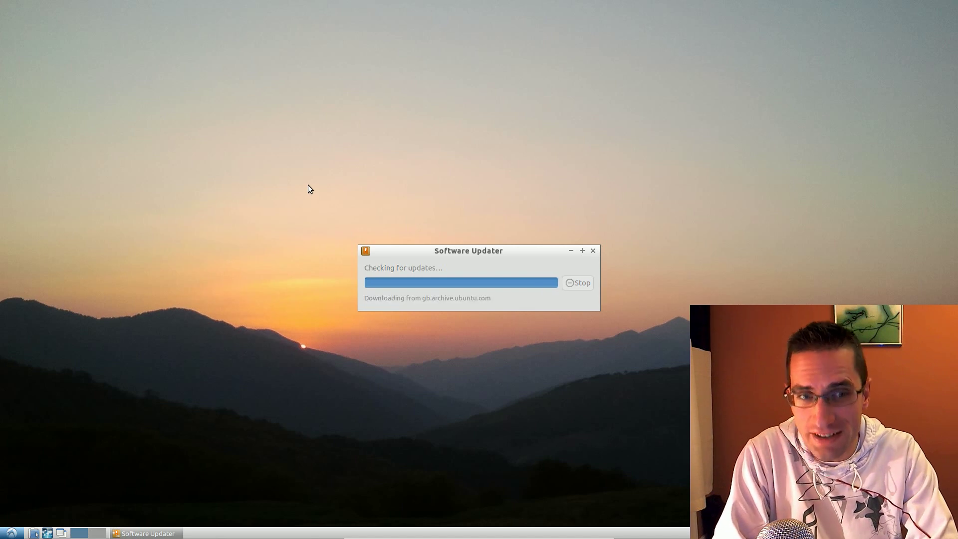
Step: Look at the Additional Drivers settings, then dismiss the up-to-date notice
left_click(379, 323)
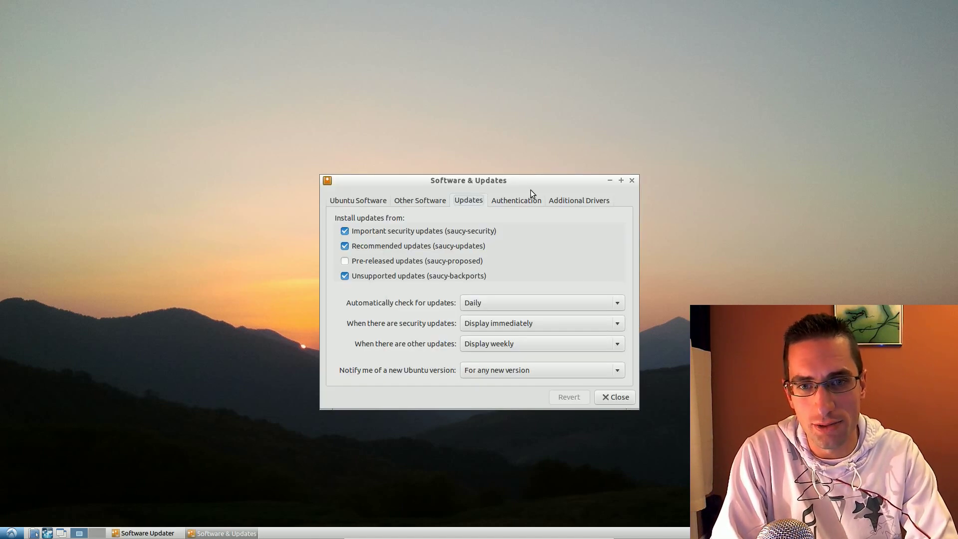
left_click(550, 200)
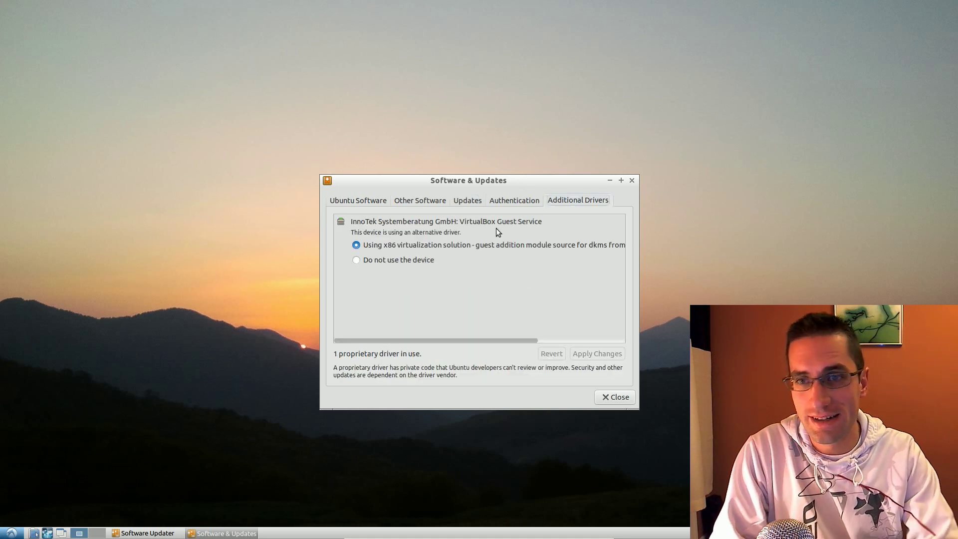
left_click(611, 398)
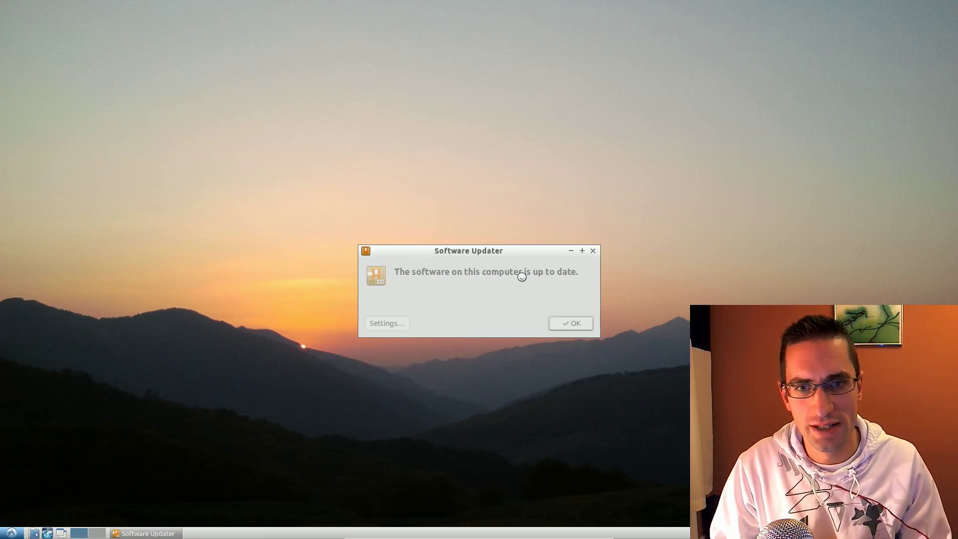
left_click(594, 250)
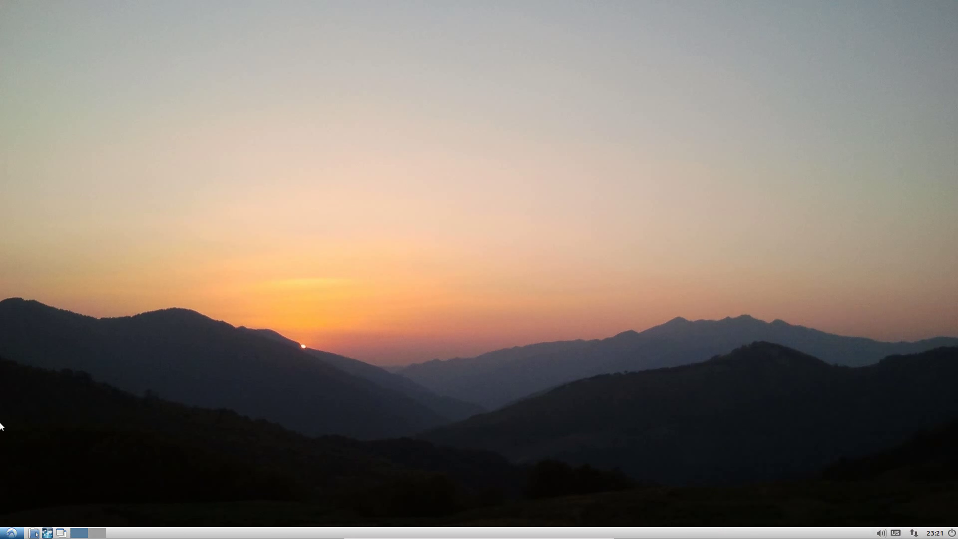
Step: Launch PCManFM and Firefox, close Firefox, and minimise the file manager with Show Desktop
left_click(11, 532)
mouse_move(28, 422)
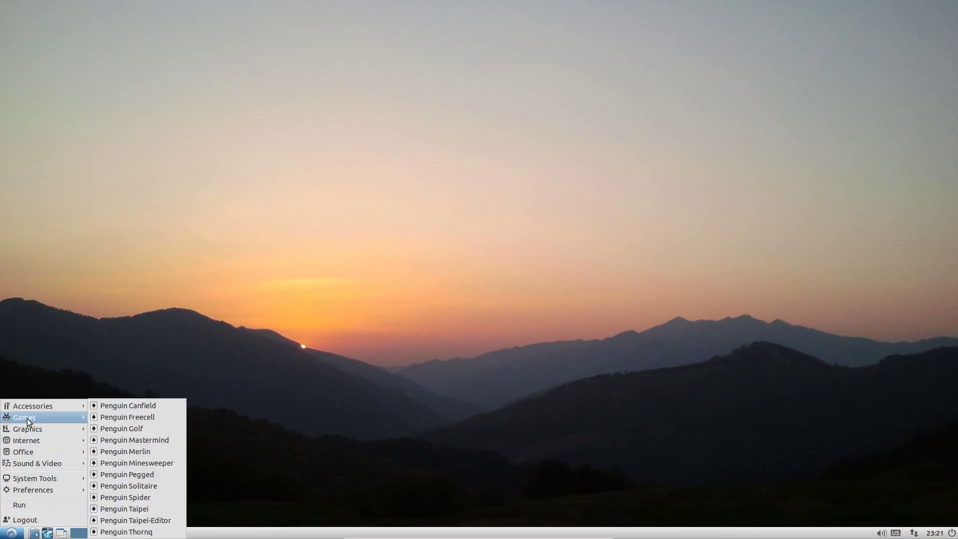
left_click(33, 533)
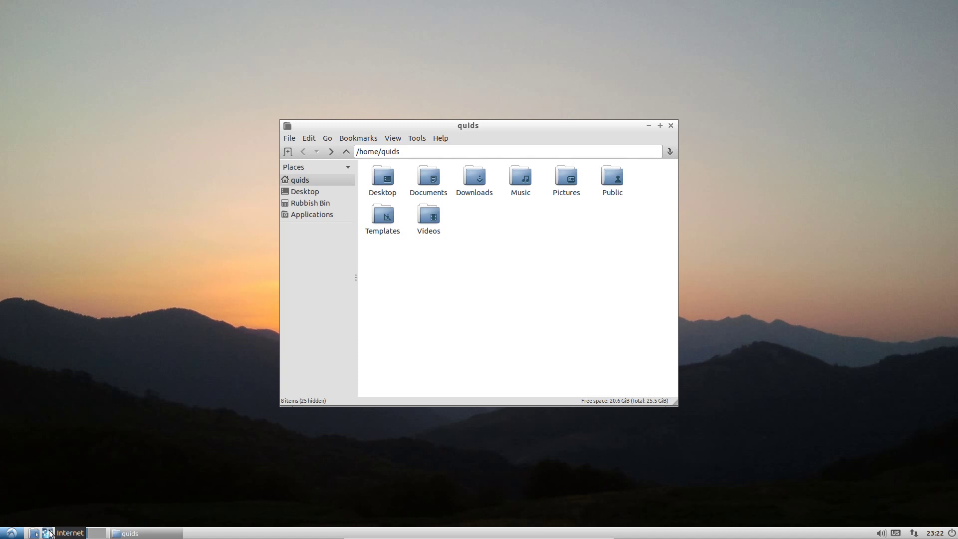
left_click(47, 533)
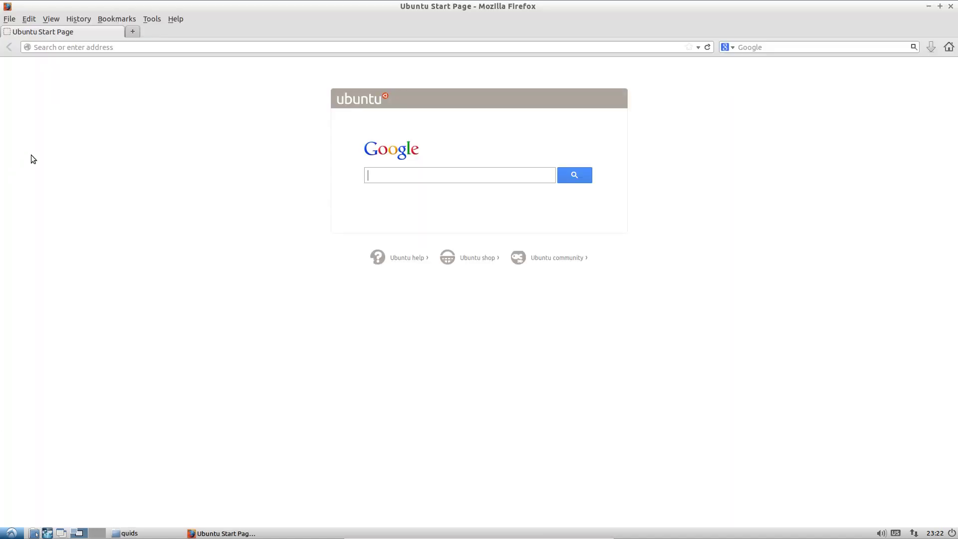
left_click(952, 5)
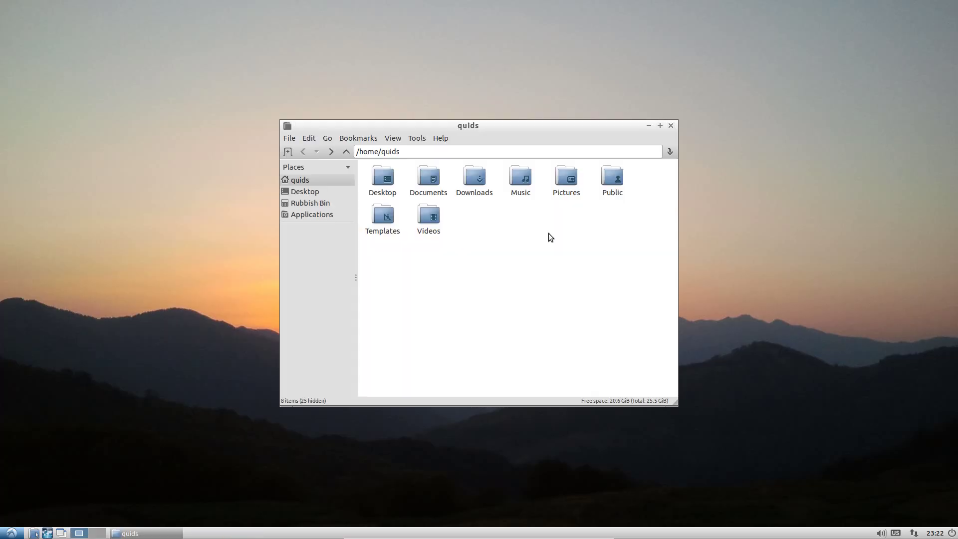
left_click(61, 533)
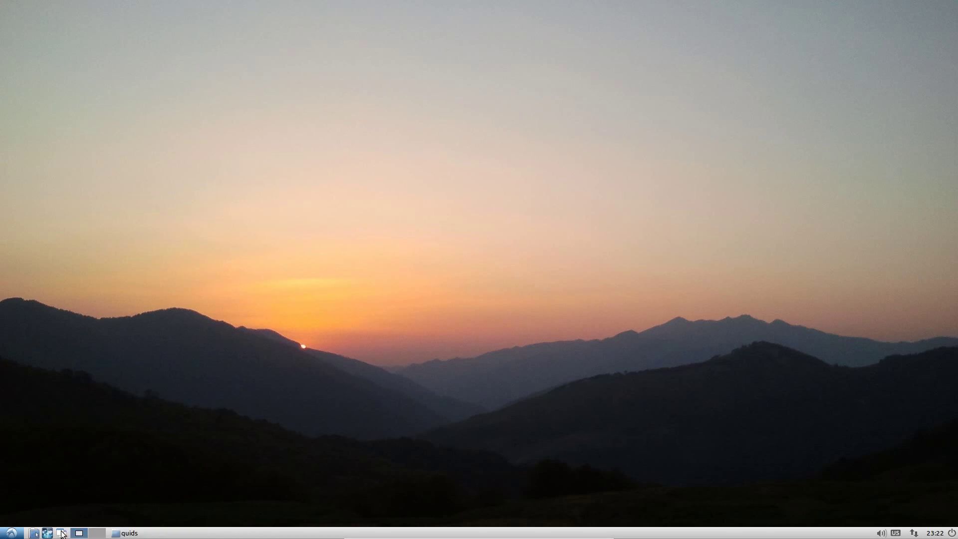
left_click(61, 533)
left_click(93, 534)
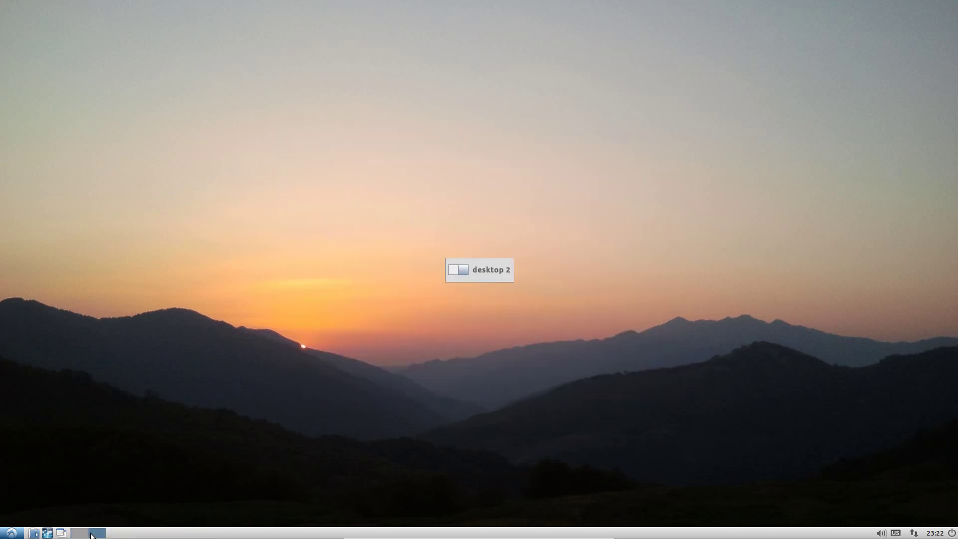
left_click(80, 533)
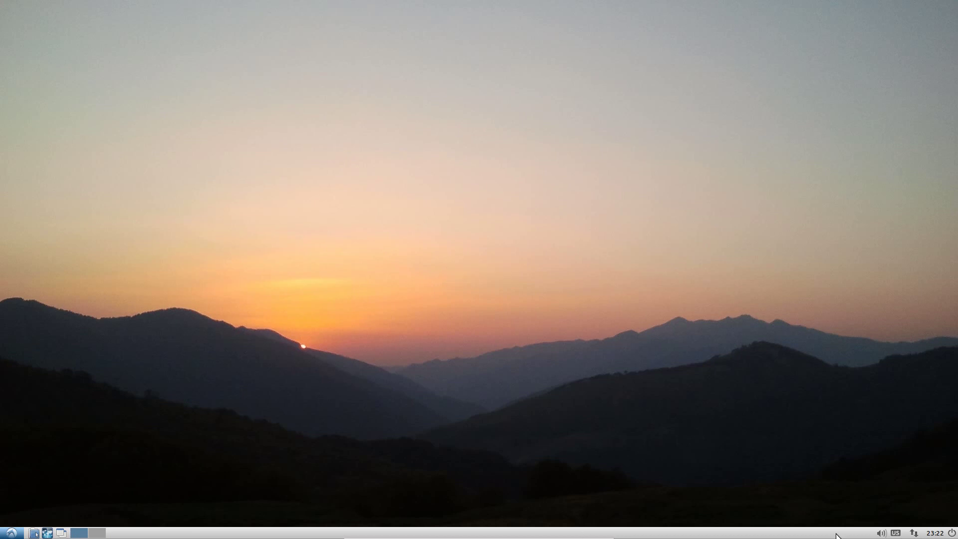
left_click(881, 533)
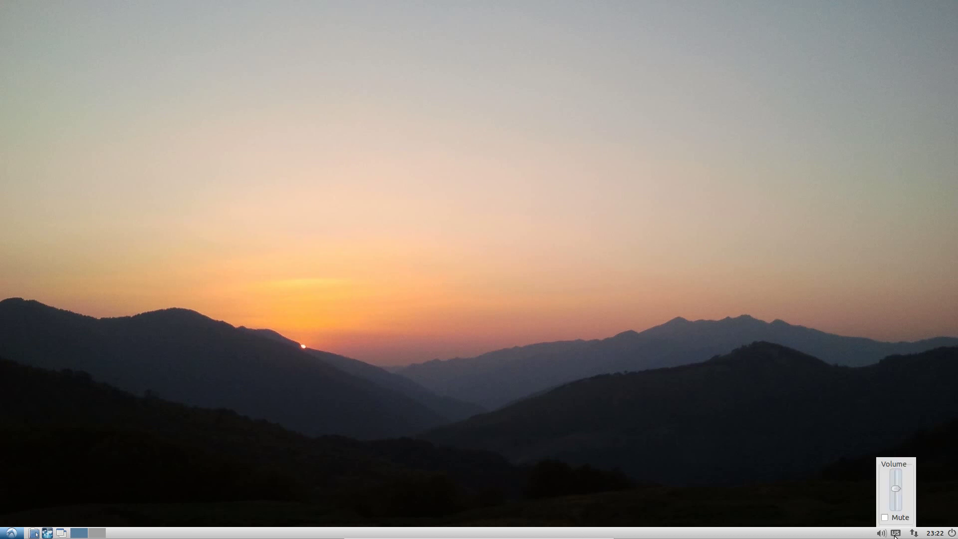
right_click(898, 534)
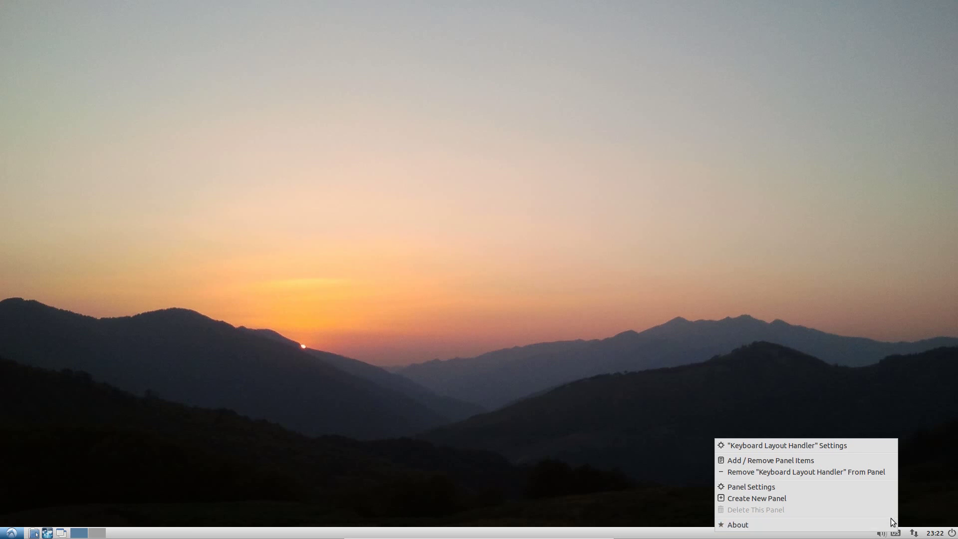
left_click(861, 447)
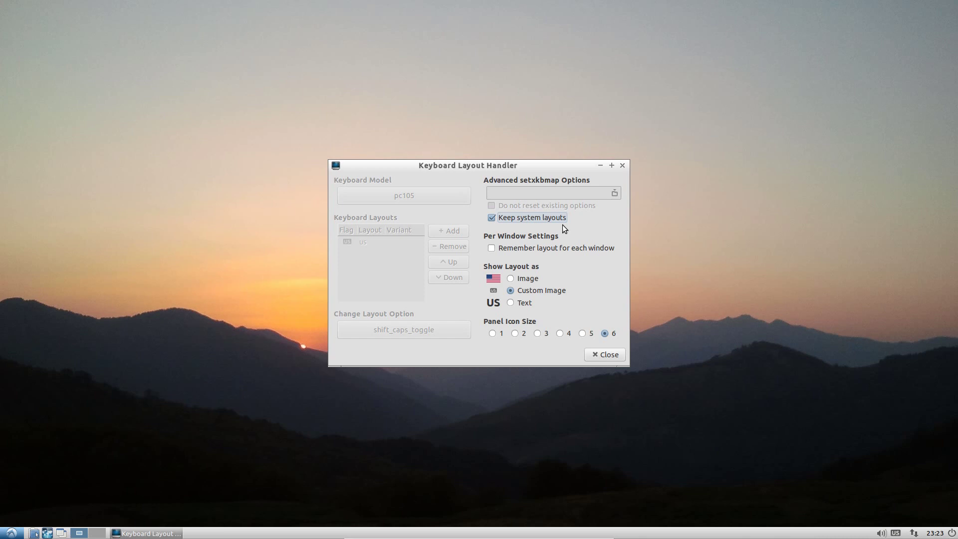
left_click(622, 166)
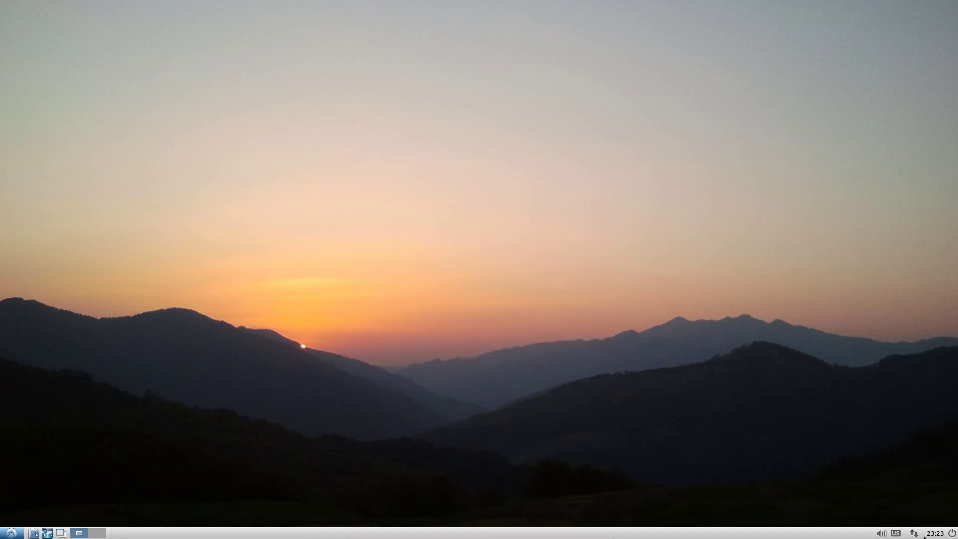
Step: Remove the Keyboard Layout Handler from the panel, then check the network menu and cancel Logout
right_click(894, 534)
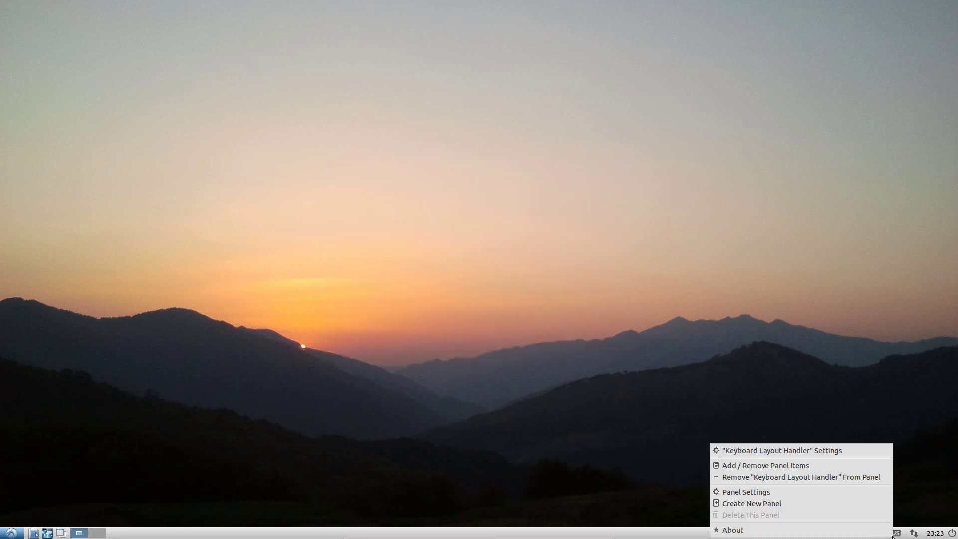
left_click(861, 478)
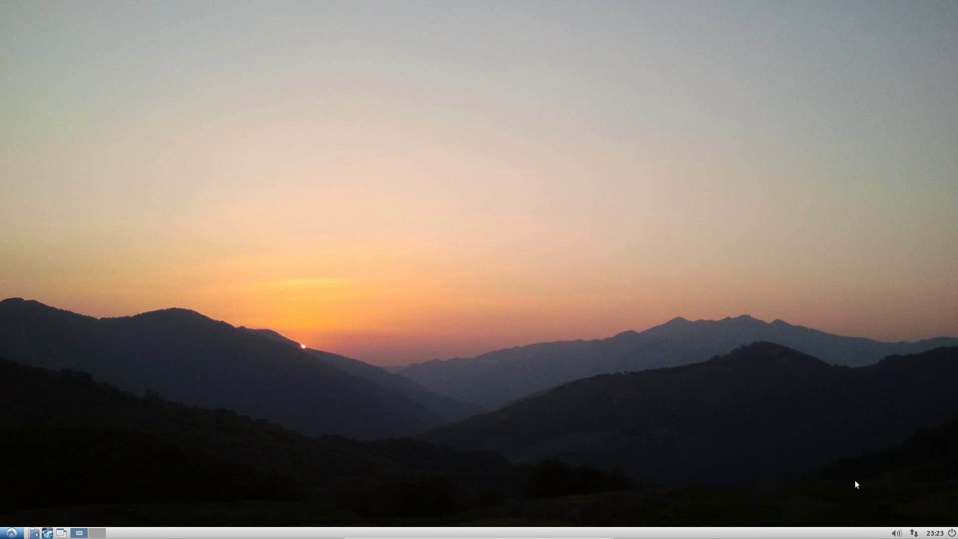
left_click(913, 535)
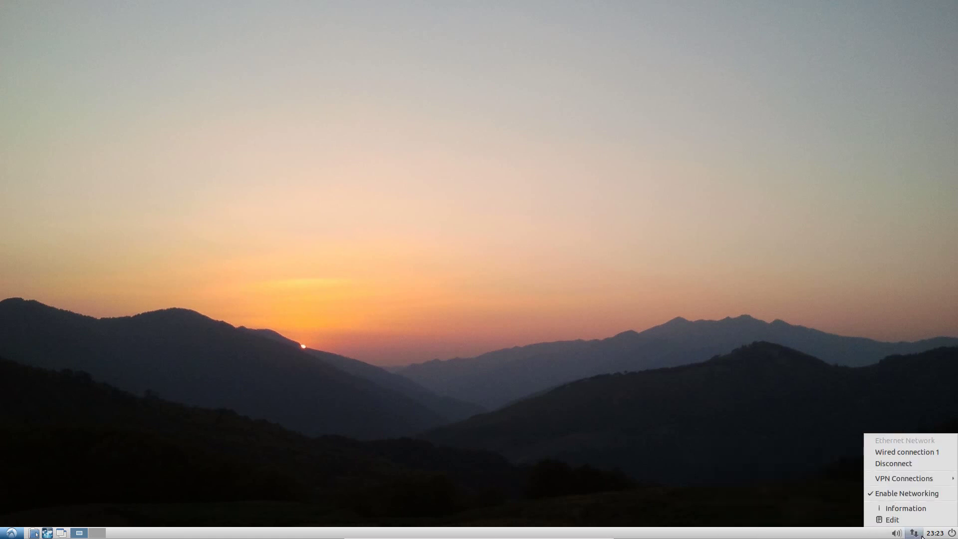
left_click(927, 536)
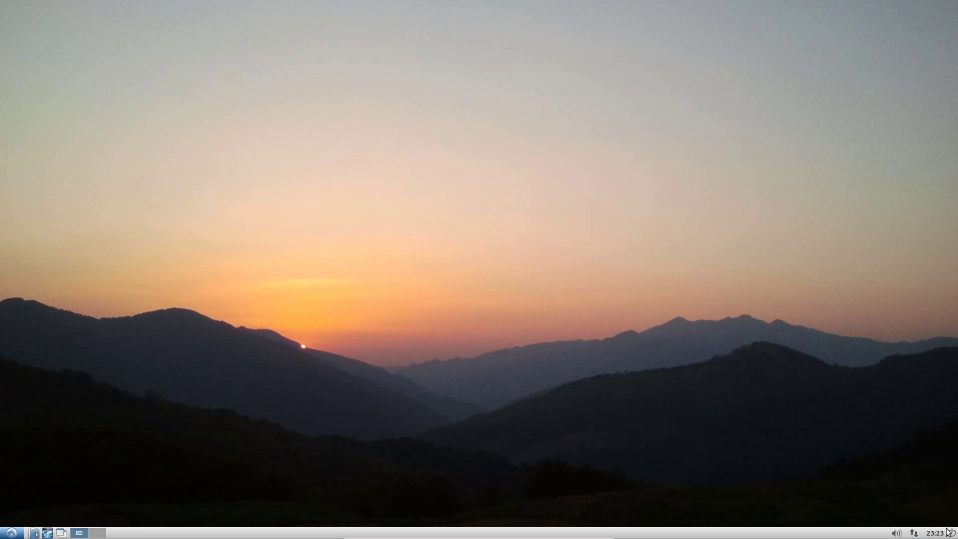
left_click(953, 533)
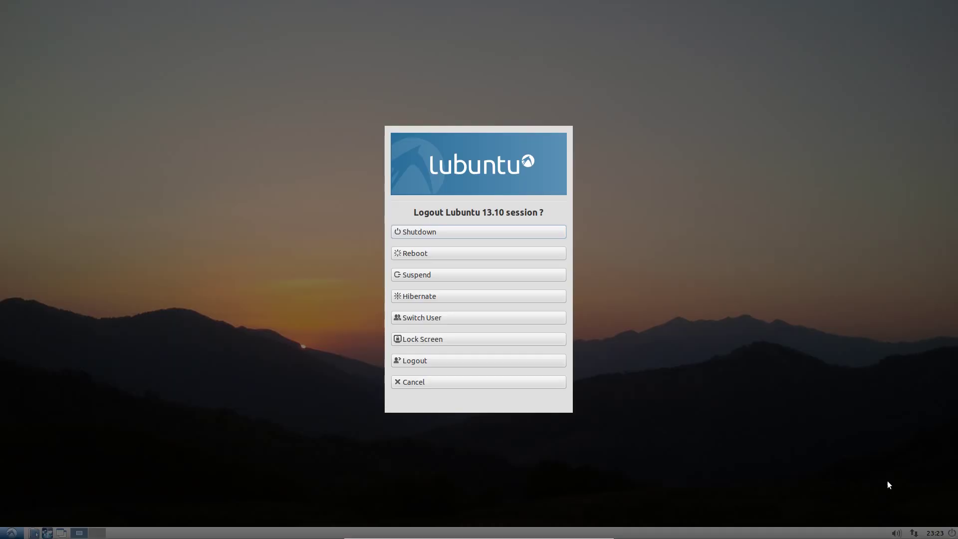
left_click(539, 384)
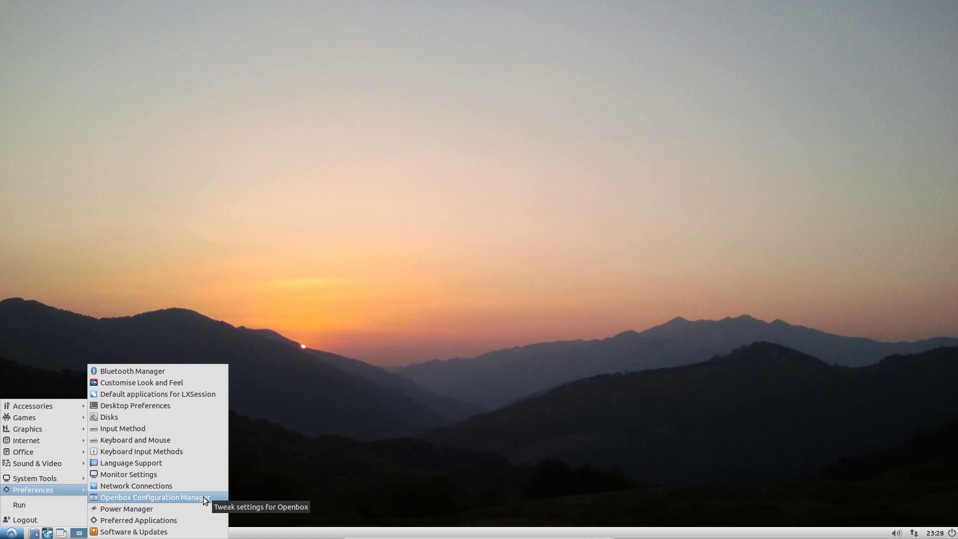
Step: Try the Mist, Raleigh, Redmond, Crux and Clearlooks widget themes, returning to Lubuntu-default
left_click(190, 384)
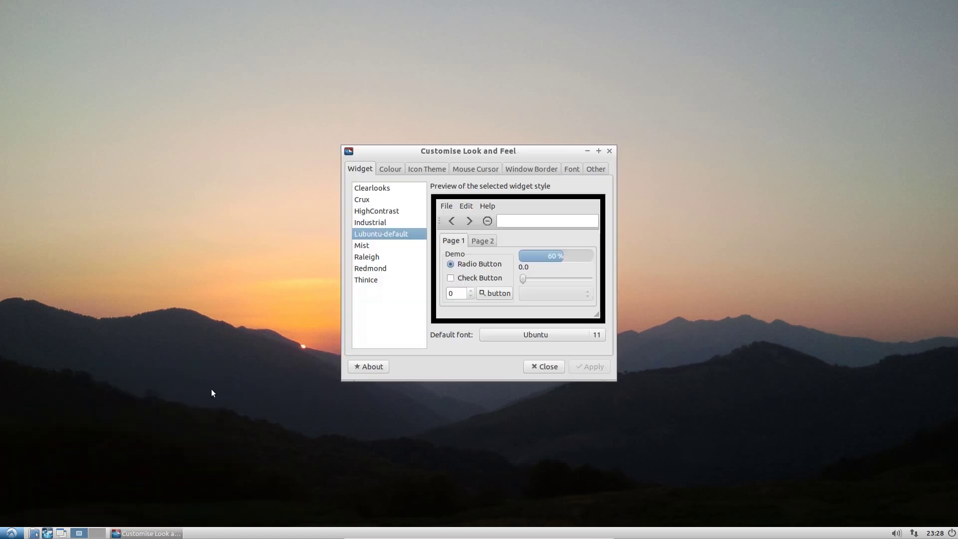
left_click(377, 247)
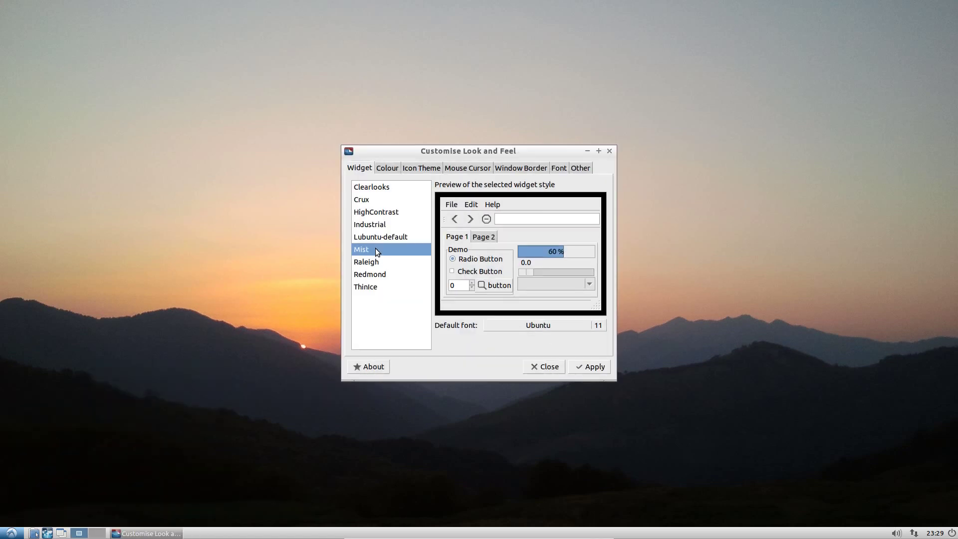
left_click(379, 260)
left_click(390, 275)
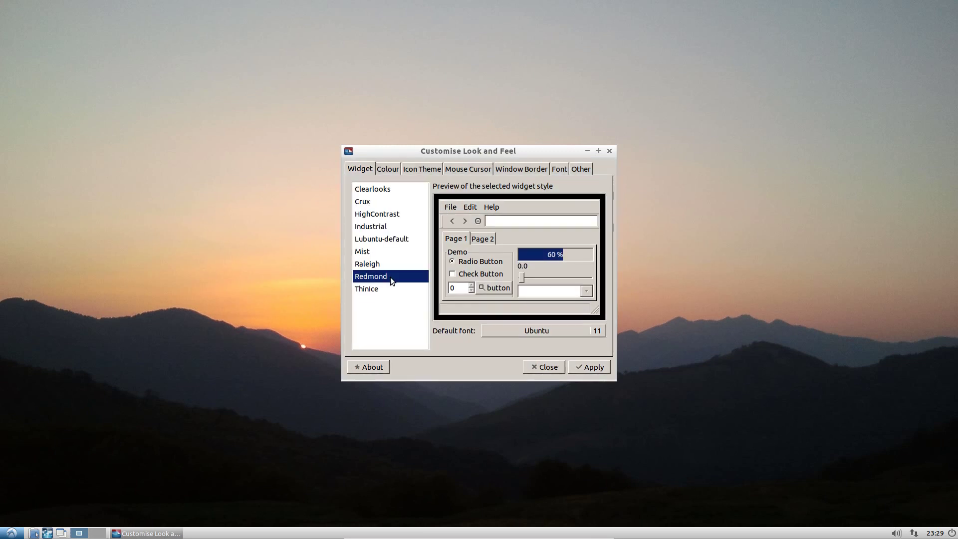
left_click(401, 201)
left_click(397, 190)
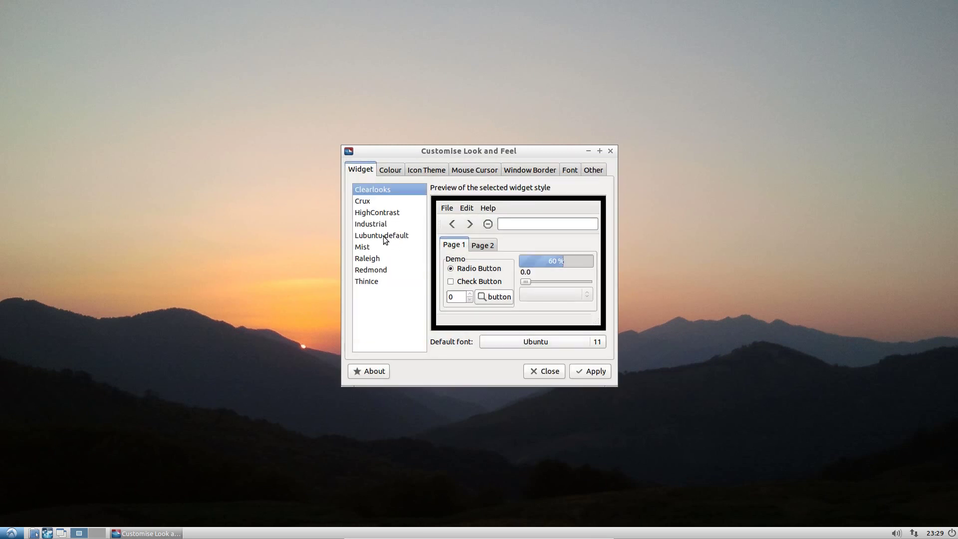
left_click(384, 236)
Step: Review colour, icon and cursor options, preview several window borders, and apply Mikachu
left_click(398, 170)
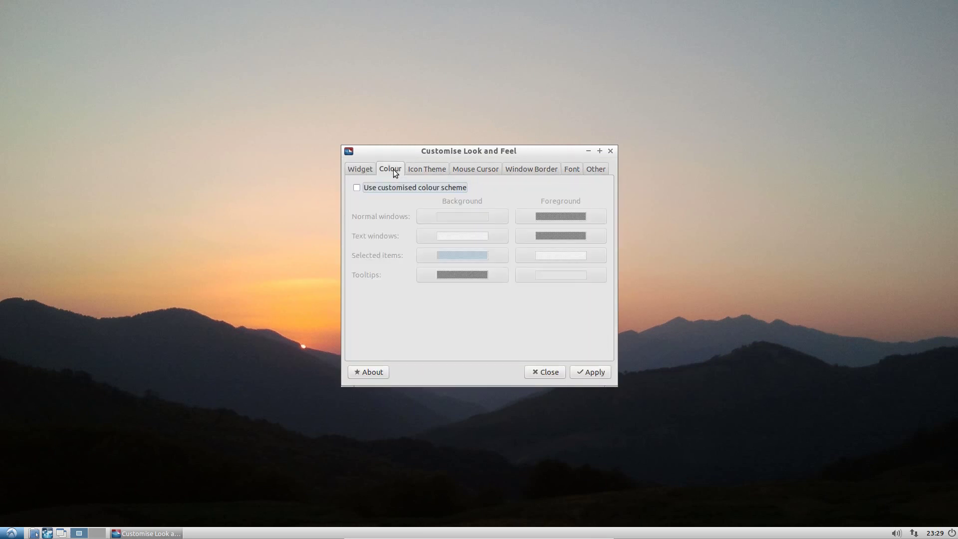
left_click(432, 169)
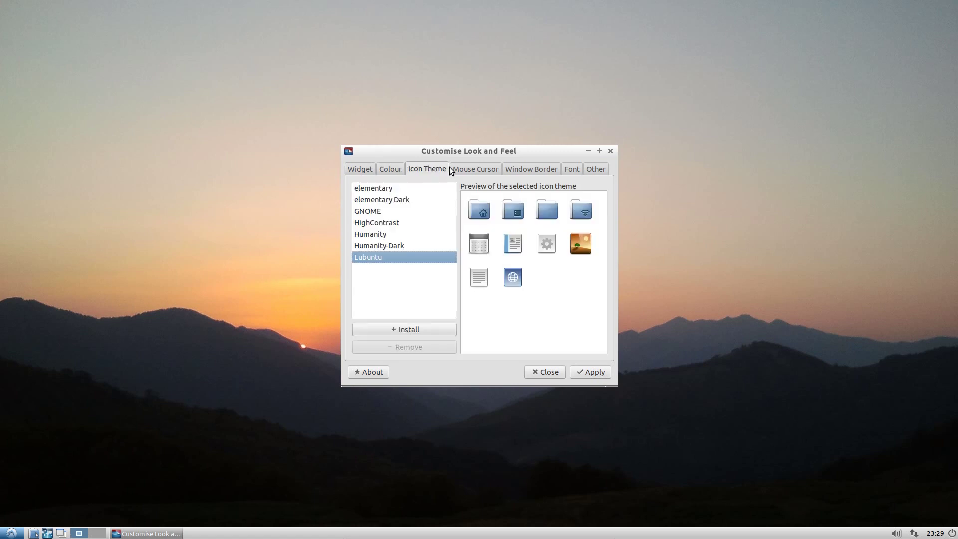
left_click(477, 169)
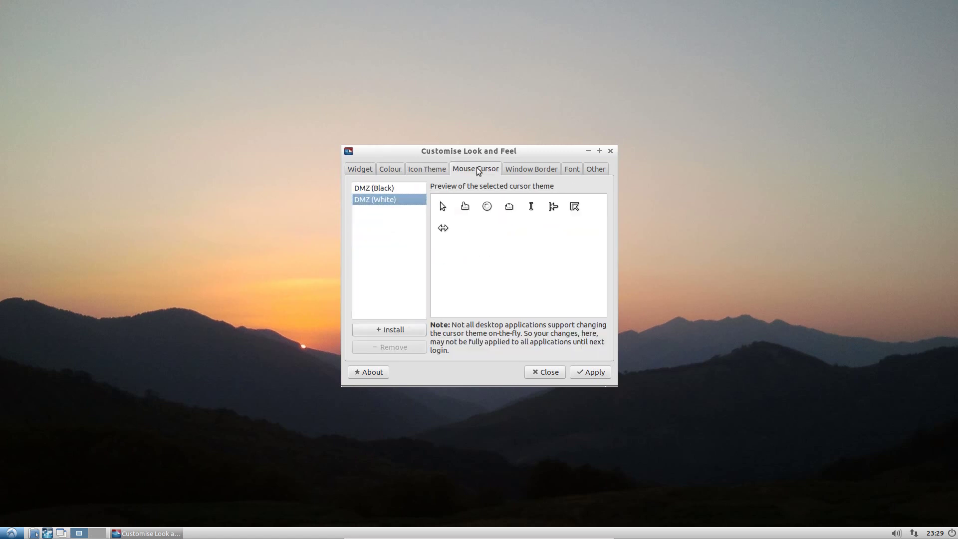
left_click(541, 169)
left_click(387, 287)
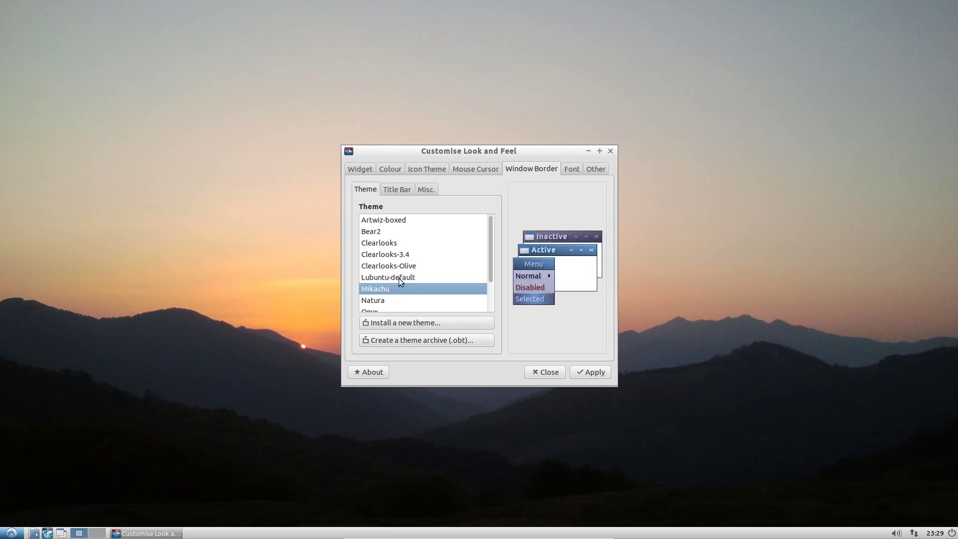
left_click(399, 278)
left_click(394, 266)
left_click(394, 232)
left_click(399, 254)
left_click(398, 287)
left_click(589, 372)
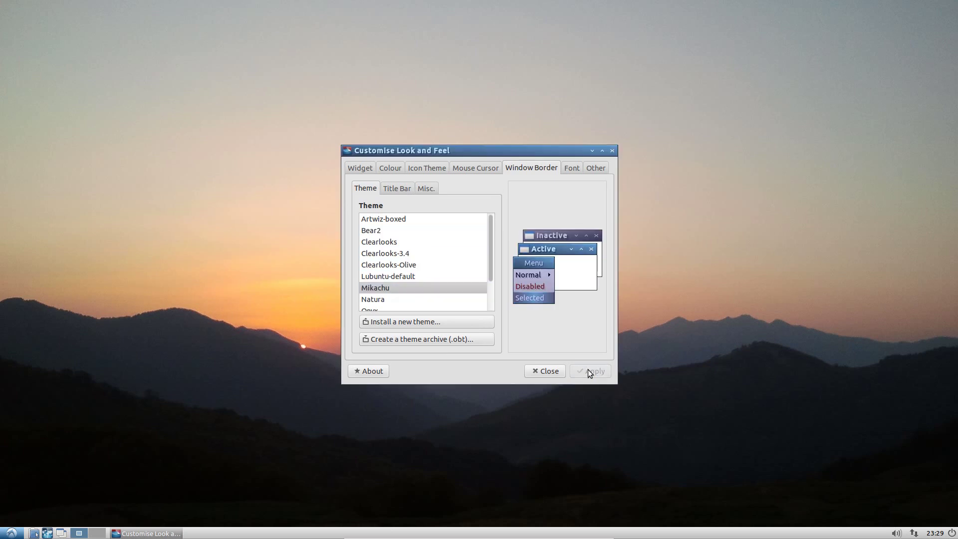
Step: Check the font and remaining appearance options, then close Customise Look and Feel
left_click(574, 169)
left_click(594, 170)
left_click(553, 375)
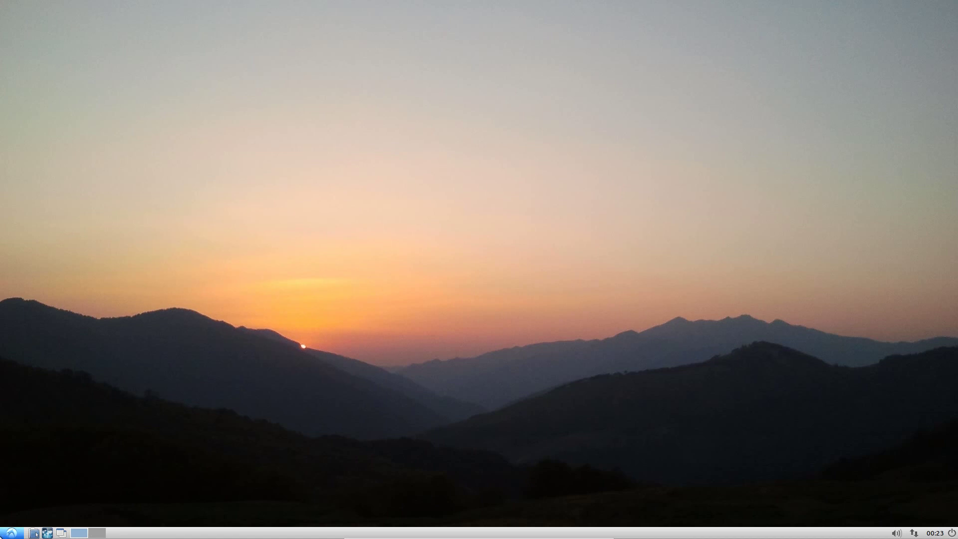
Step: Launch Lubuntu Software Centre and search for 'firefox'
left_click(9, 533)
mouse_move(60, 478)
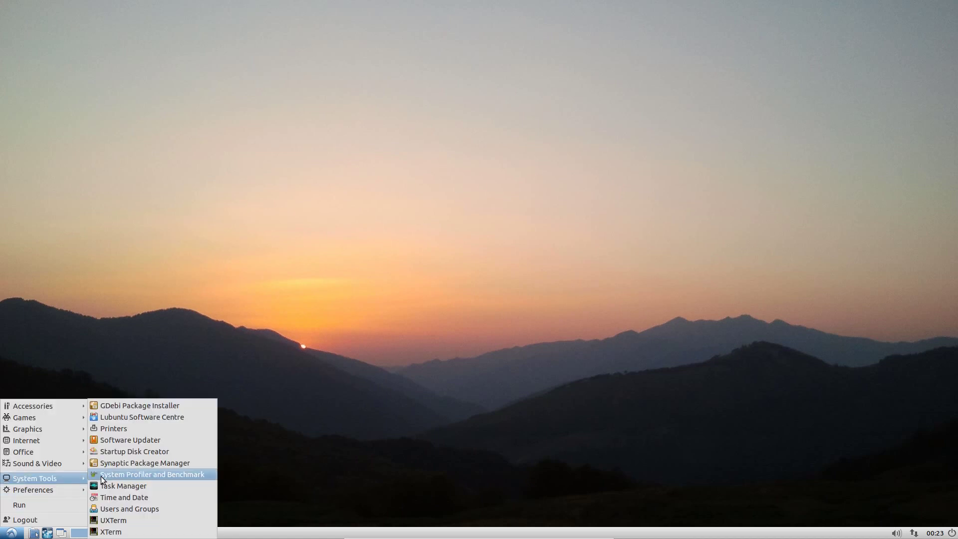
left_click(161, 418)
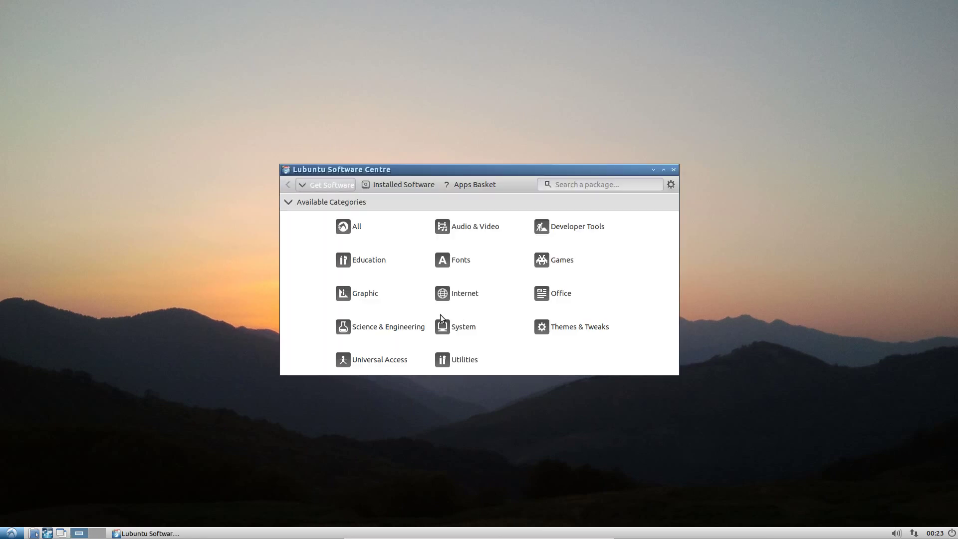
left_click(569, 186)
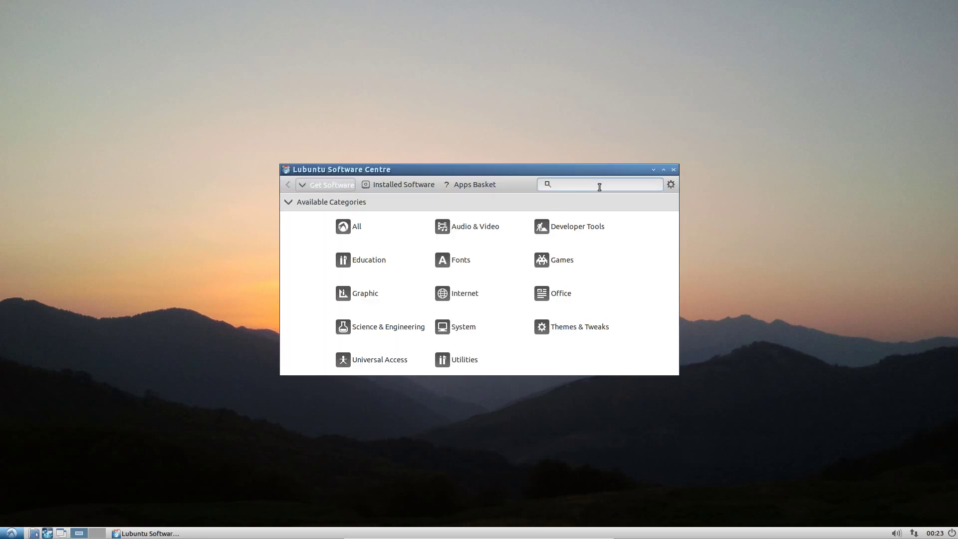
type("firefox")
Step: Remove the Firefox web browser and the Ubufox extension packages
left_click(356, 268)
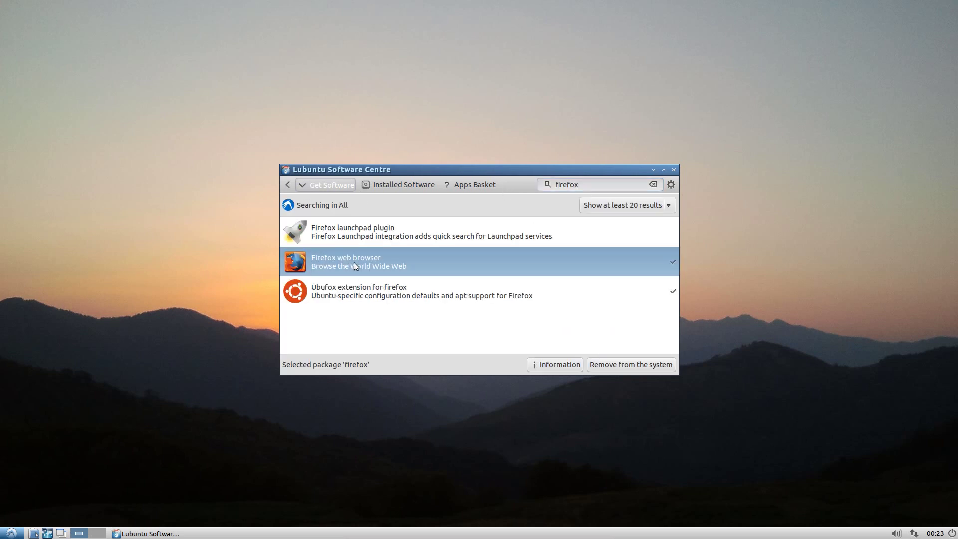
left_click(333, 293)
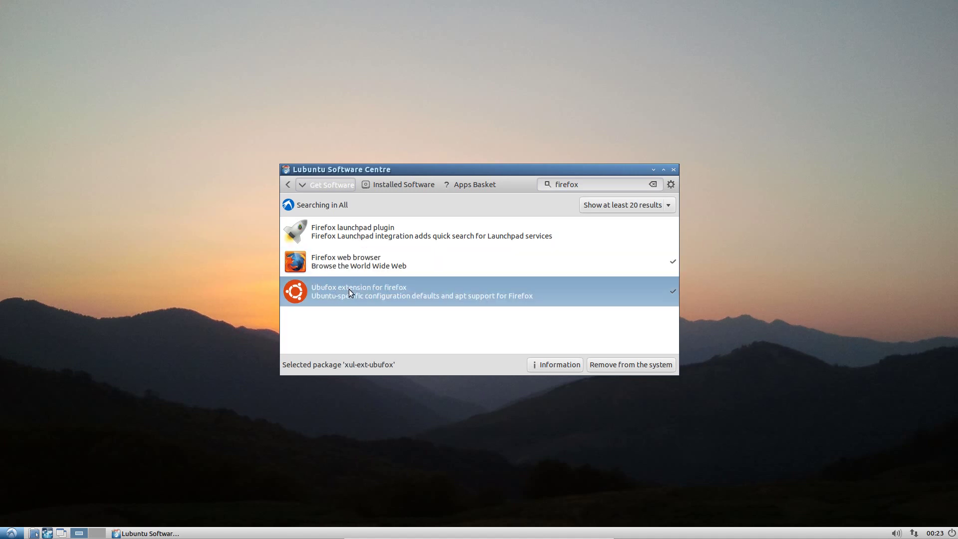
key("Up")
left_click(620, 364)
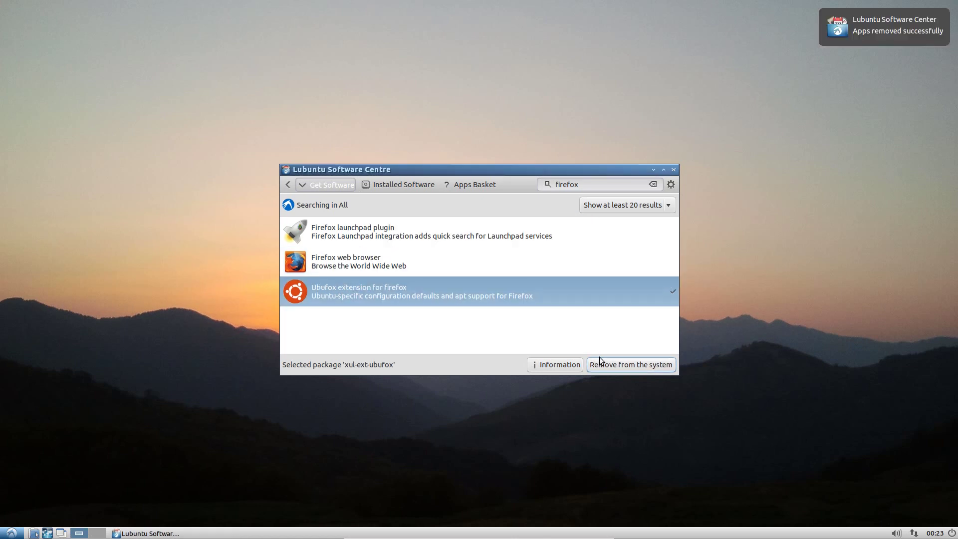
left_click(603, 358)
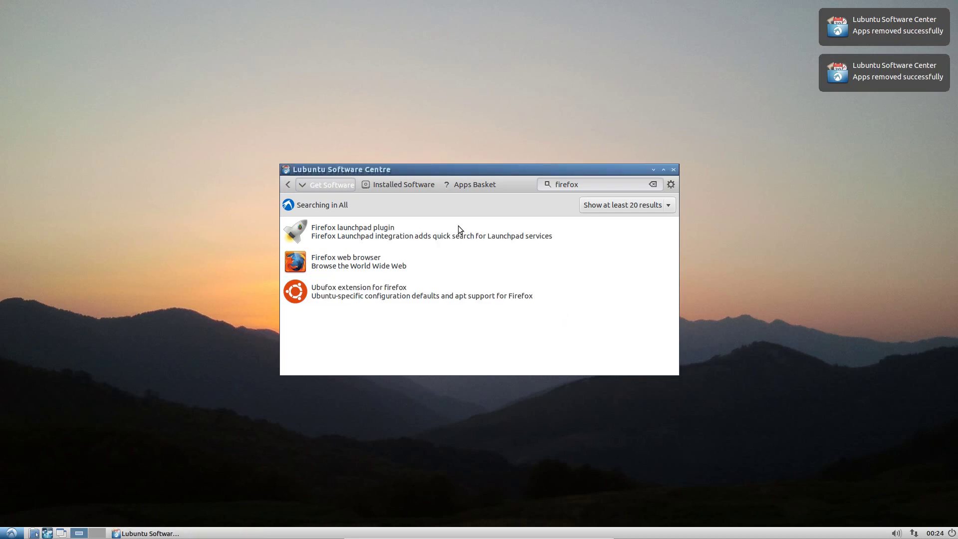
Step: Search 'chromium', add Chromium to the Apps Basket, install it, and launch it from the panel
type("chro")
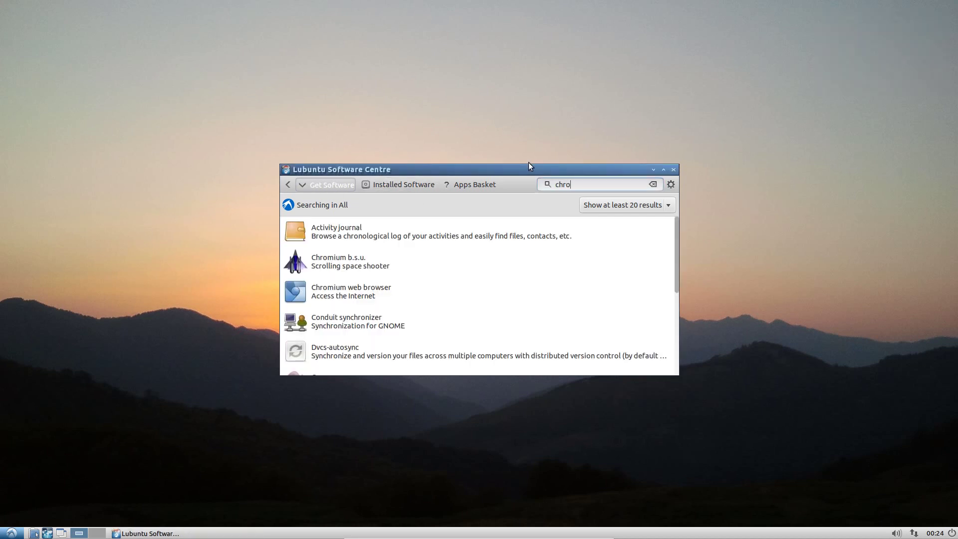
type("mium")
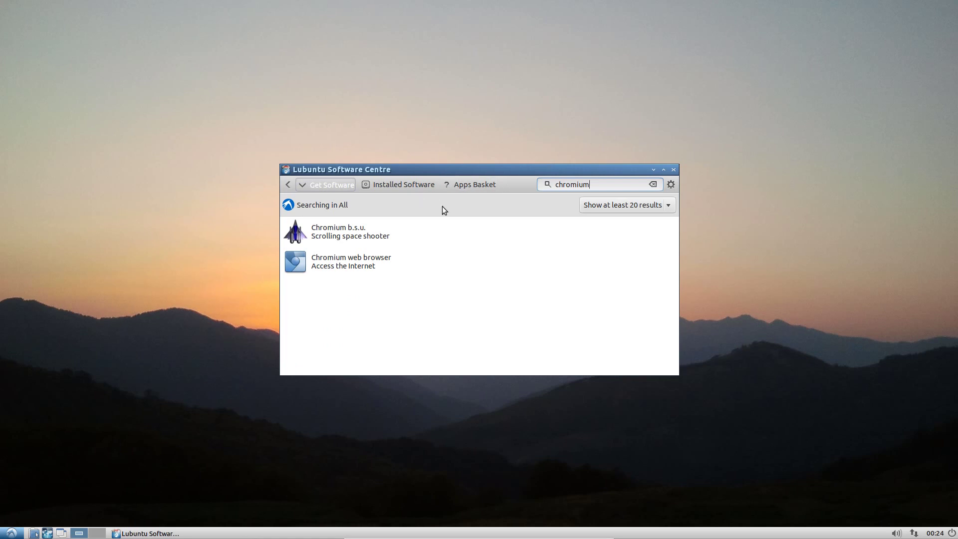
left_click(499, 262)
left_click(599, 365)
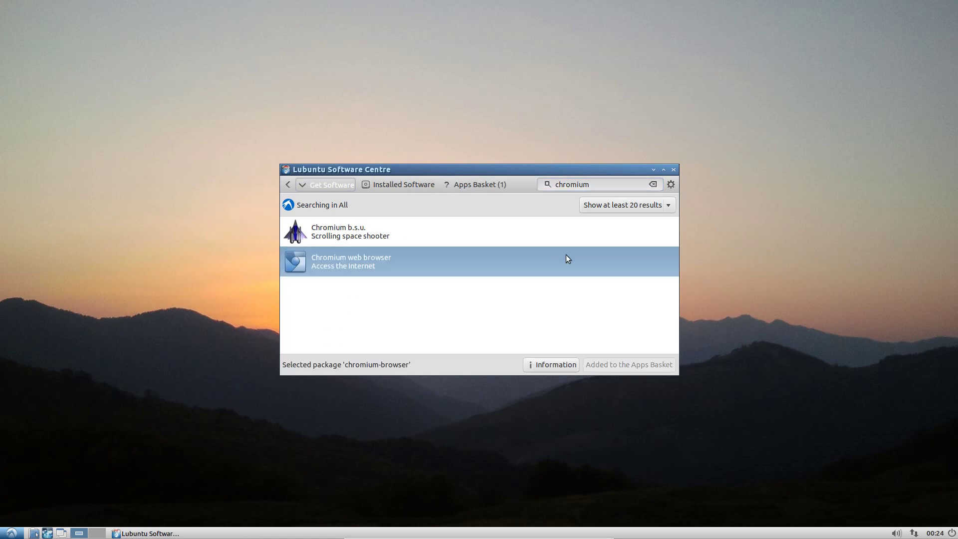
left_click(477, 185)
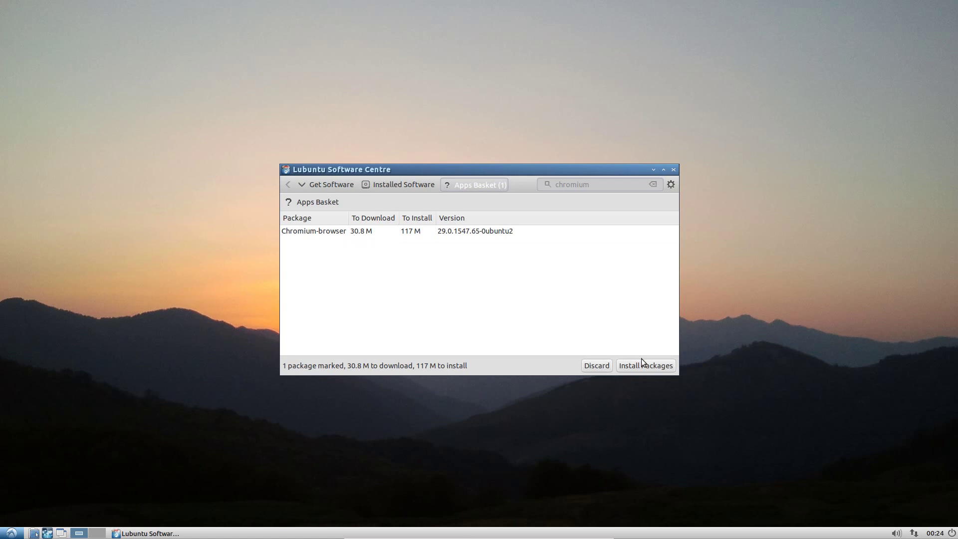
left_click(654, 367)
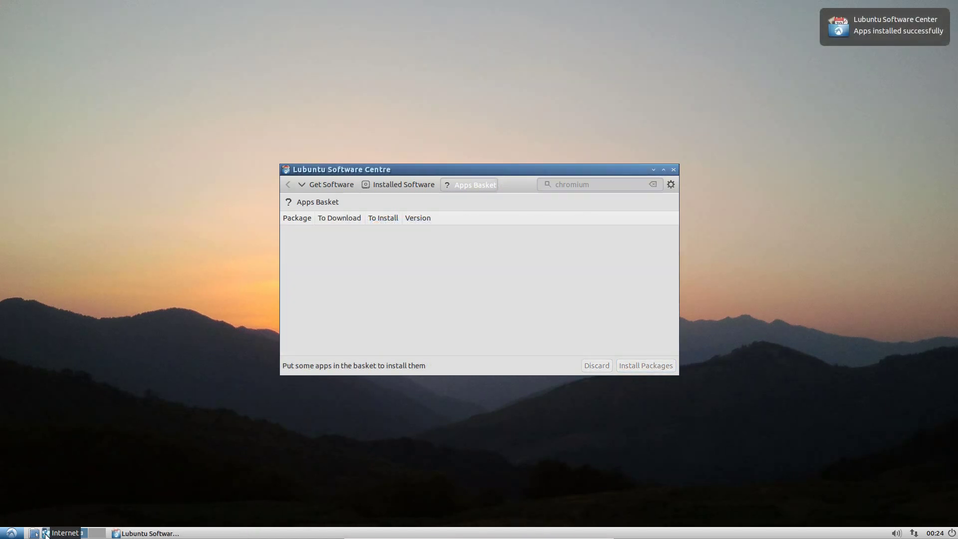
left_click(45, 533)
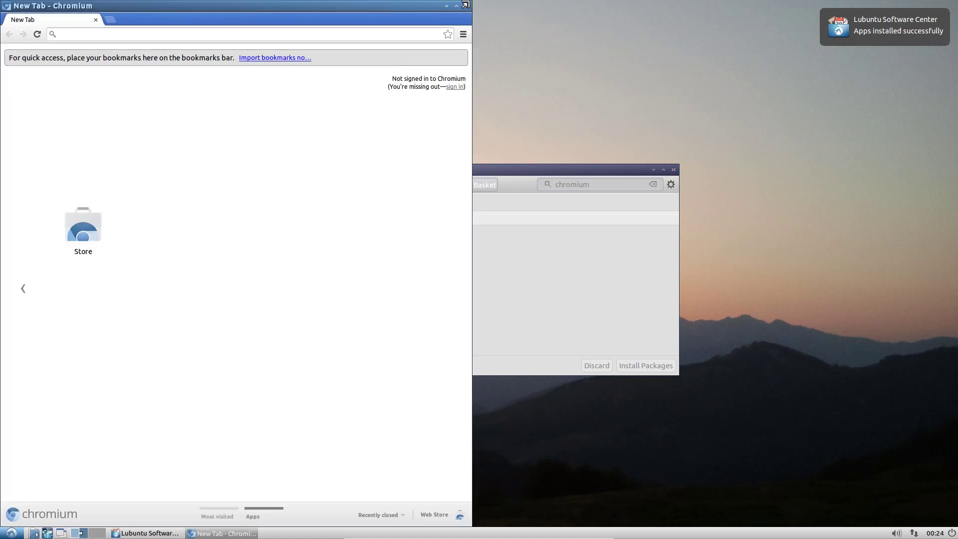
Step: Open PCManFM at smb://192.168.62.40 and browse into TV, then American Dad
left_click(3, 532)
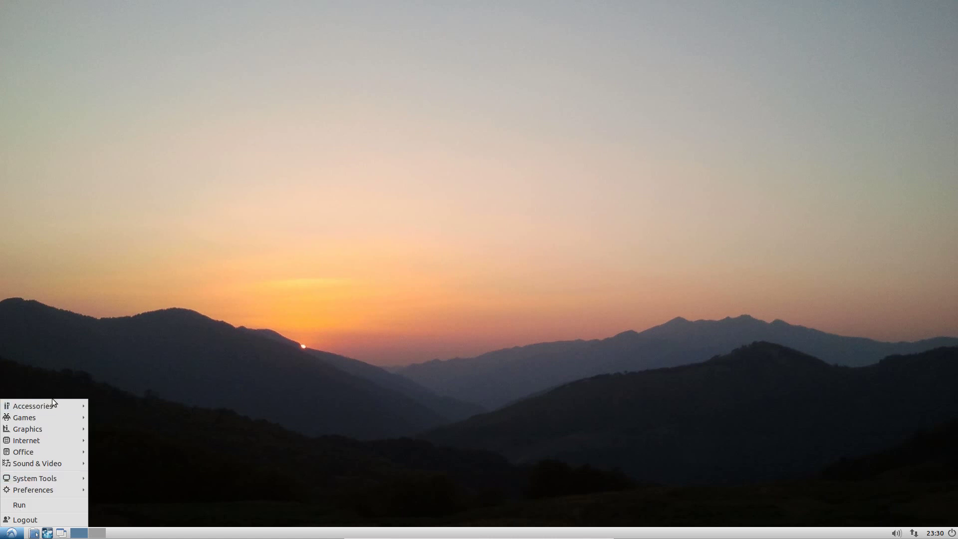
mouse_move(53, 407)
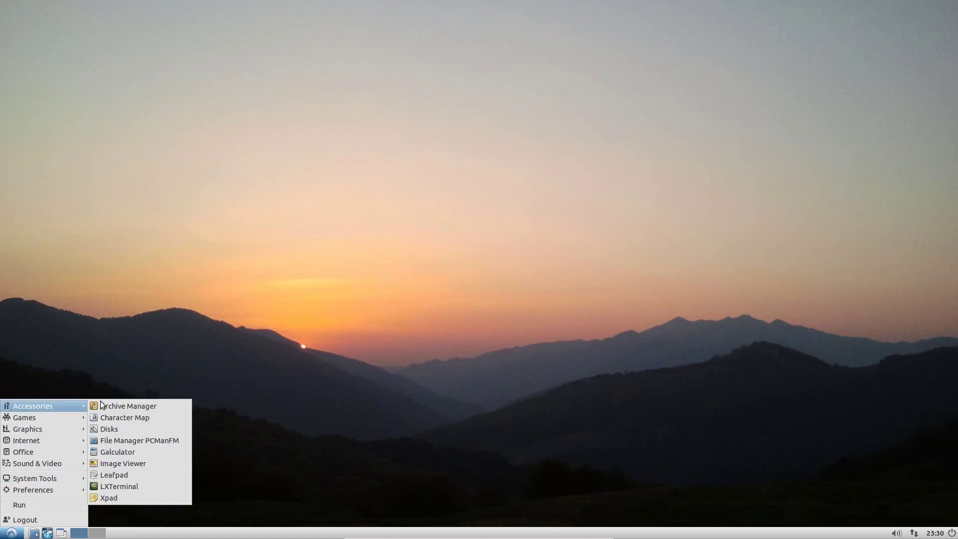
left_click(141, 442)
key("ctrl+l")
type("smb")
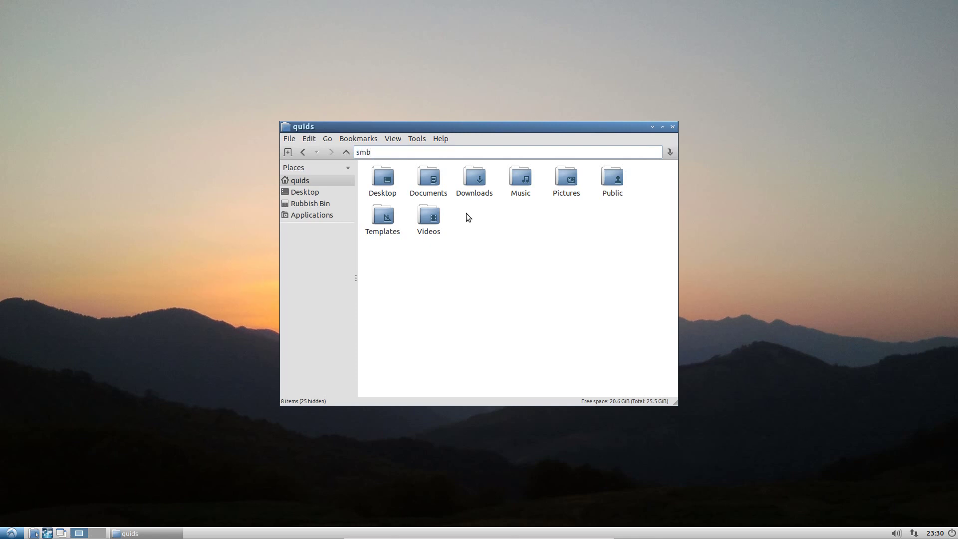
type(":192.168.62.40")
key("Return")
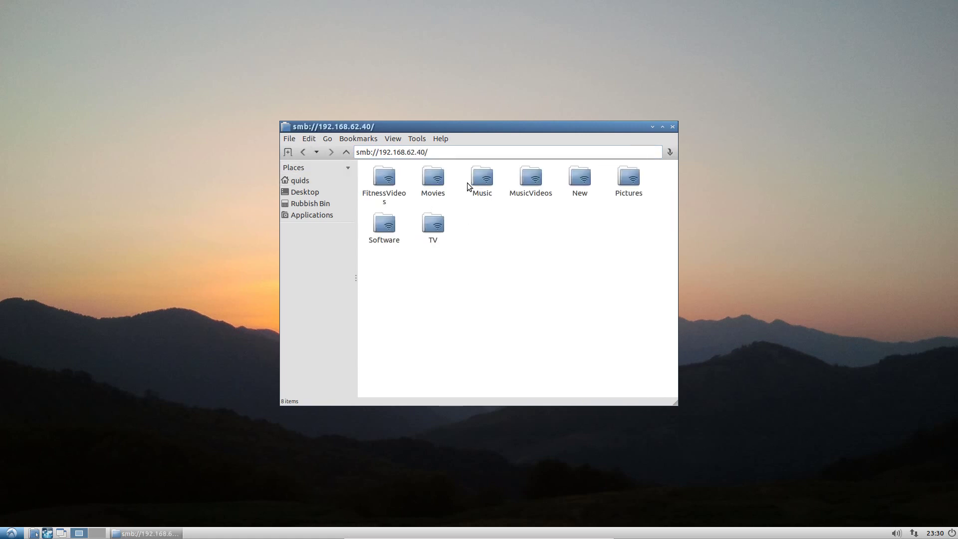
double_click(433, 225)
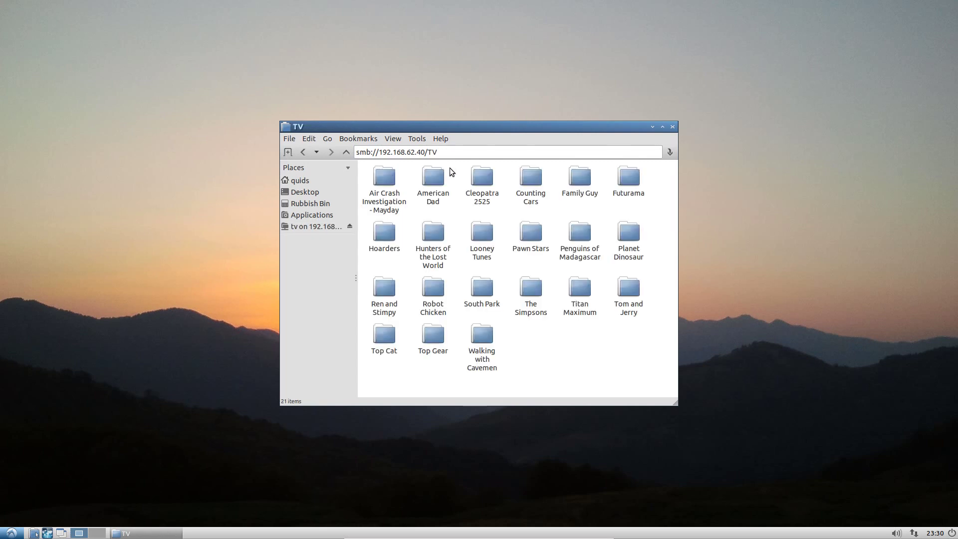
double_click(440, 176)
Step: Play the Season 01 Pilot episode, then return to the American Dad folder
double_click(389, 175)
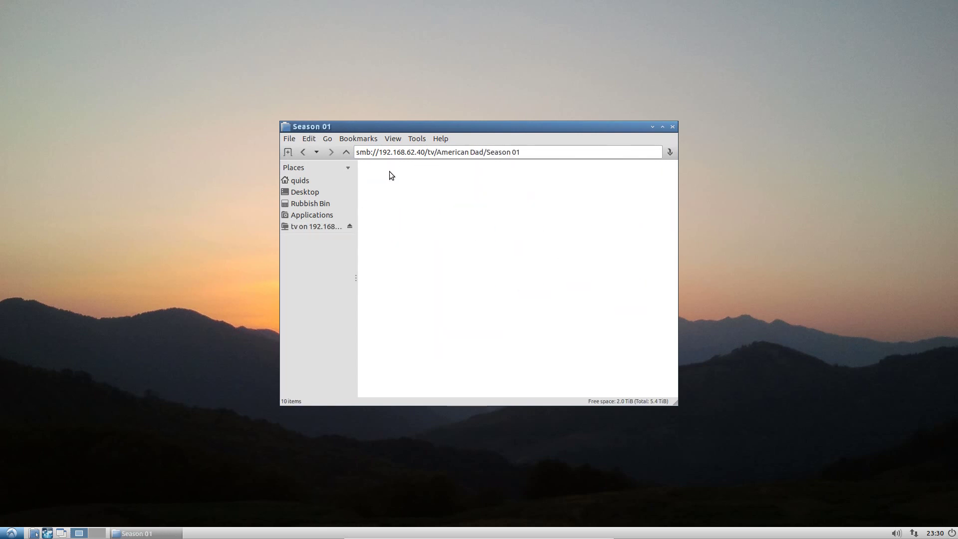
left_click(389, 172)
double_click(392, 209)
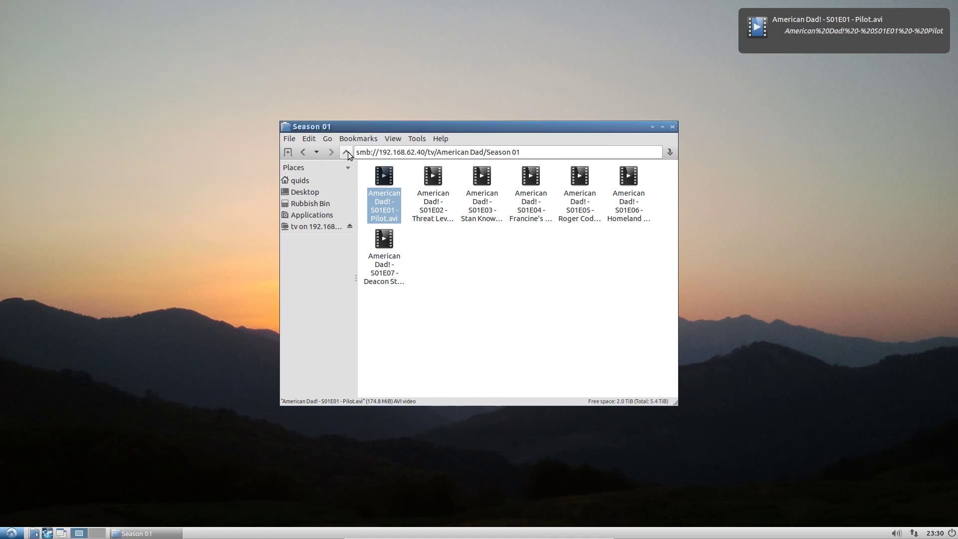
double_click(348, 152)
right_click(432, 176)
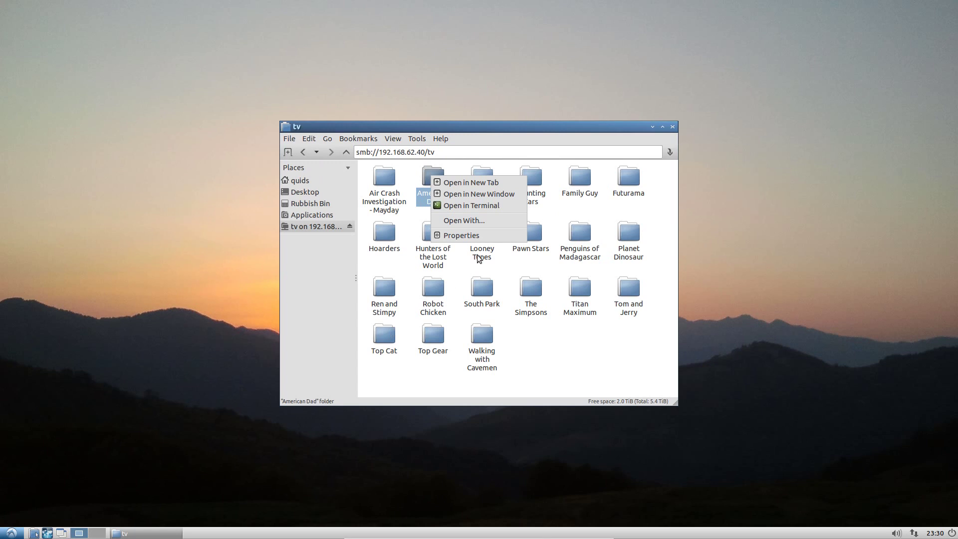
left_click(531, 344)
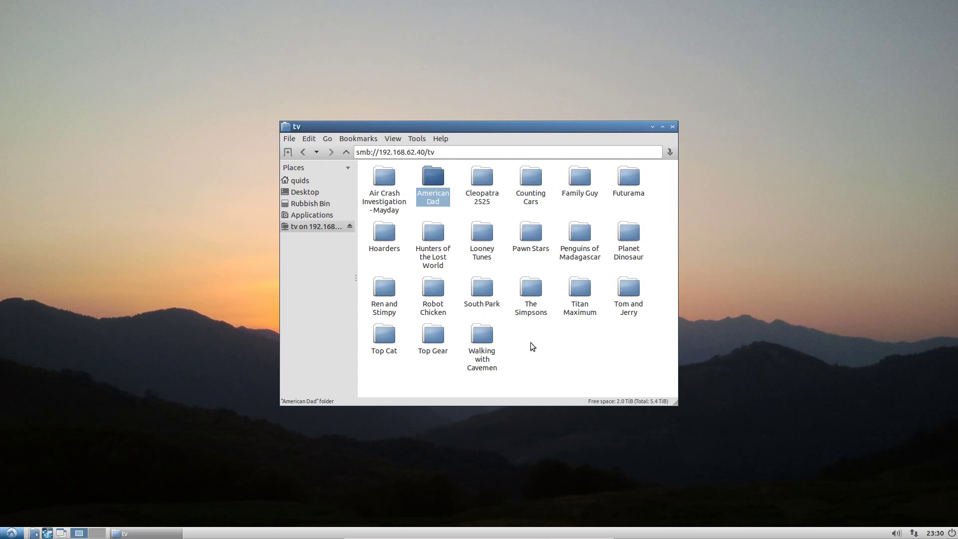
double_click(427, 179)
Step: Open a second file manager on Videos and drag Season 01 into it from the share
left_click_drag(426, 125, 600, 62)
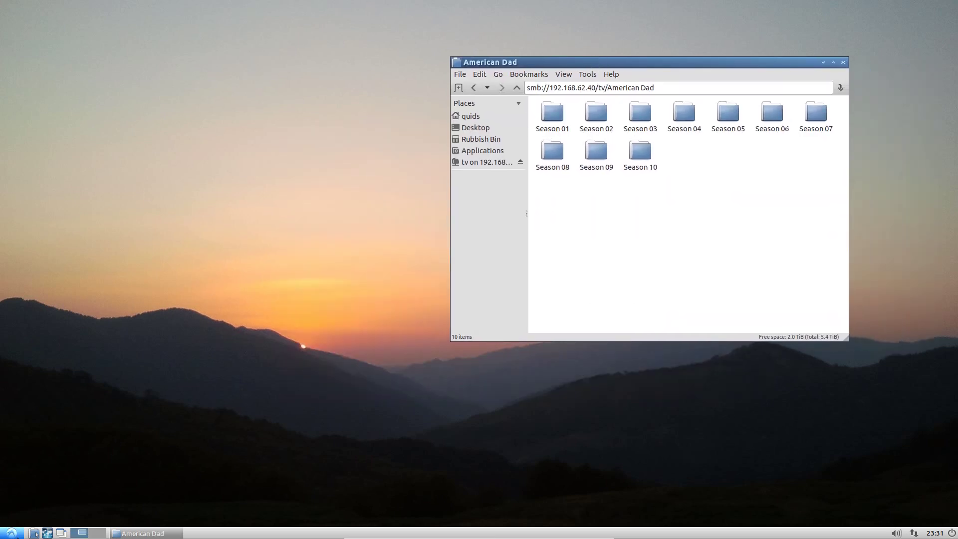
left_click(33, 533)
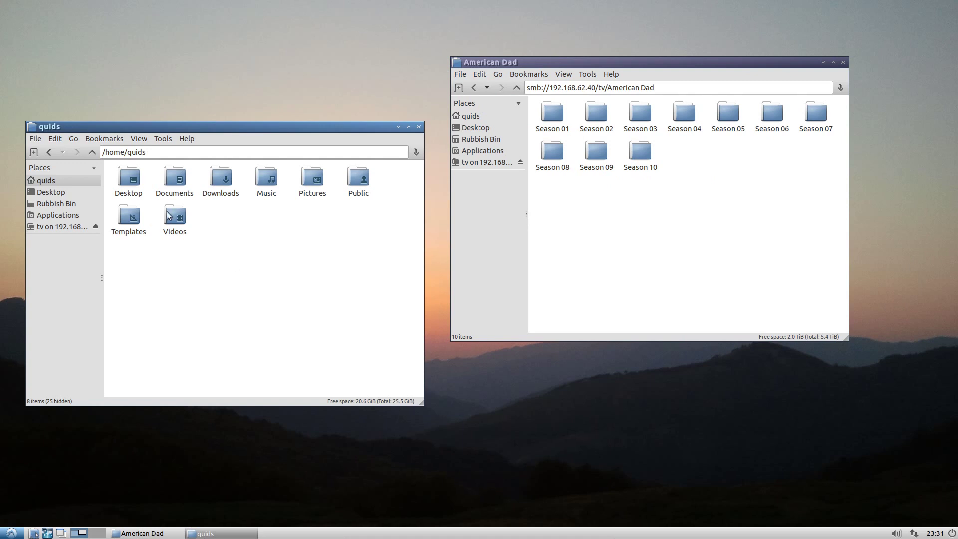
double_click(171, 215)
left_click_drag(547, 113, 244, 239)
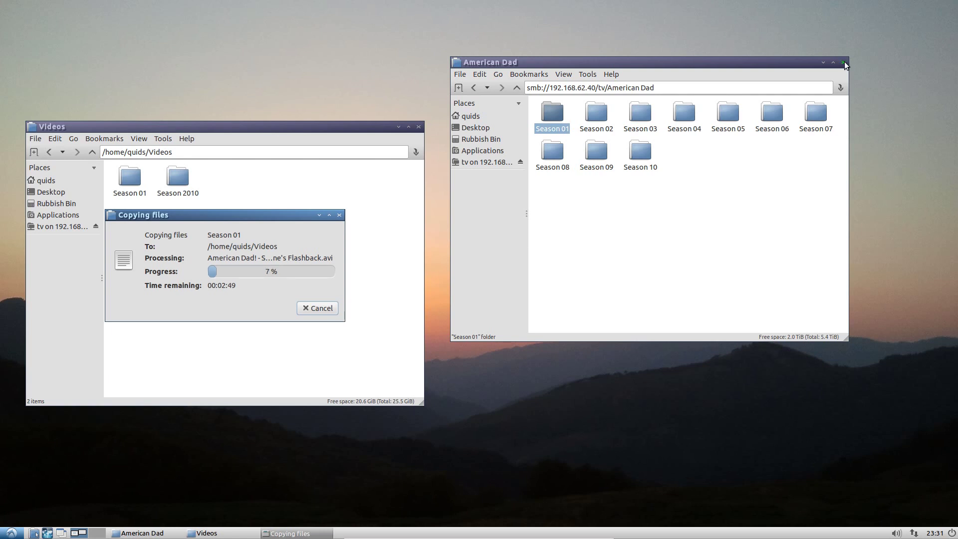
Step: Close the American Dad share window and arrange the Videos window and copy progress
left_click(844, 62)
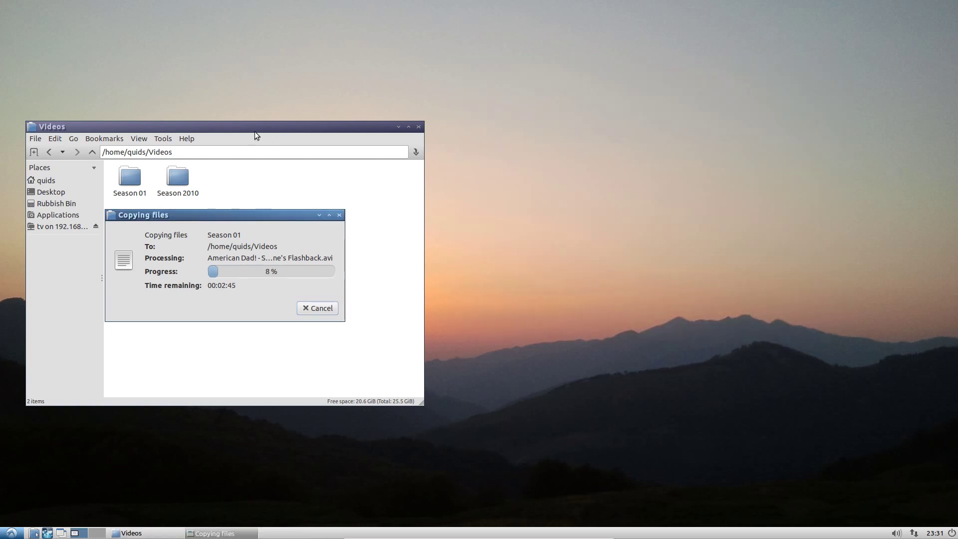
left_click_drag(257, 128, 706, 40)
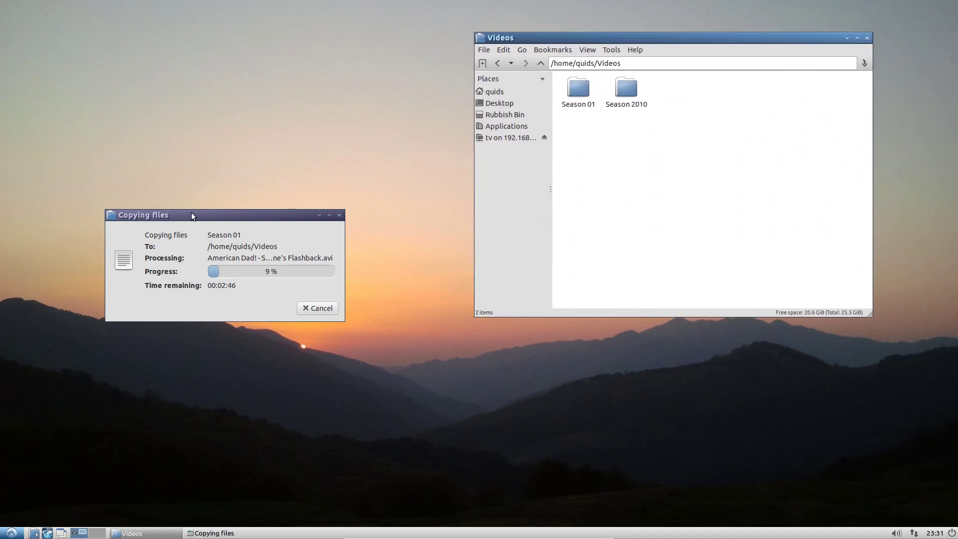
left_click_drag(193, 214, 682, 126)
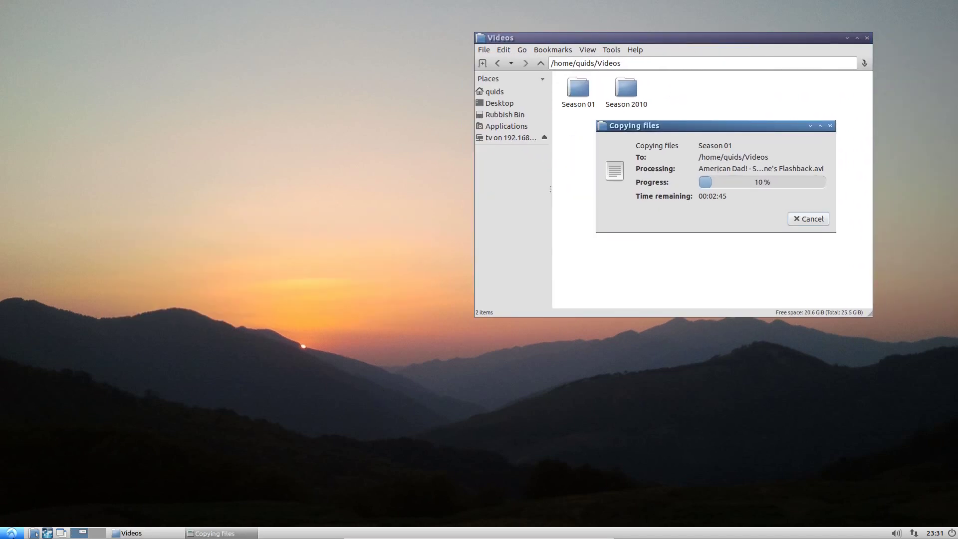
Step: Browse the menu's Accessories, Games, Graphics, Internet, Office, Sound & Video, System Tools and Preferences lists
left_click(10, 536)
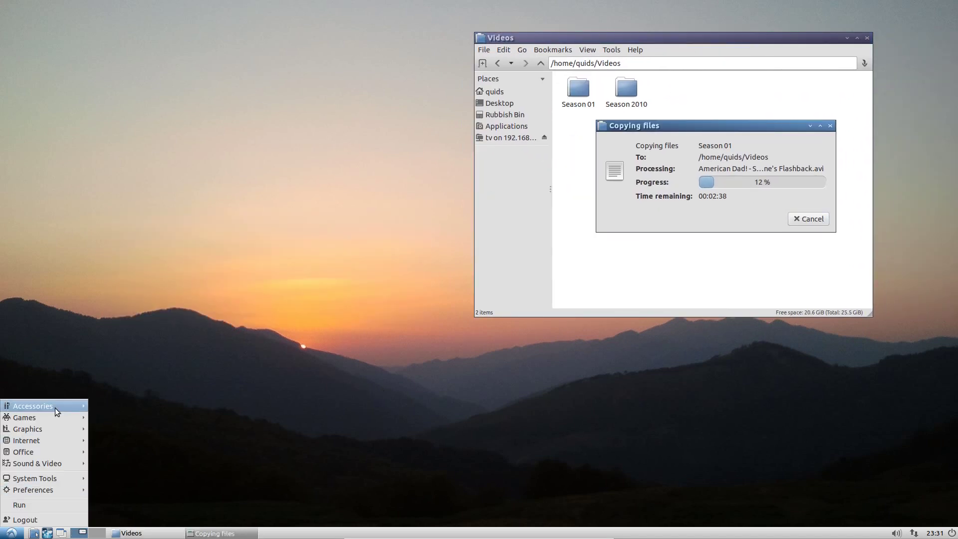
mouse_move(55, 408)
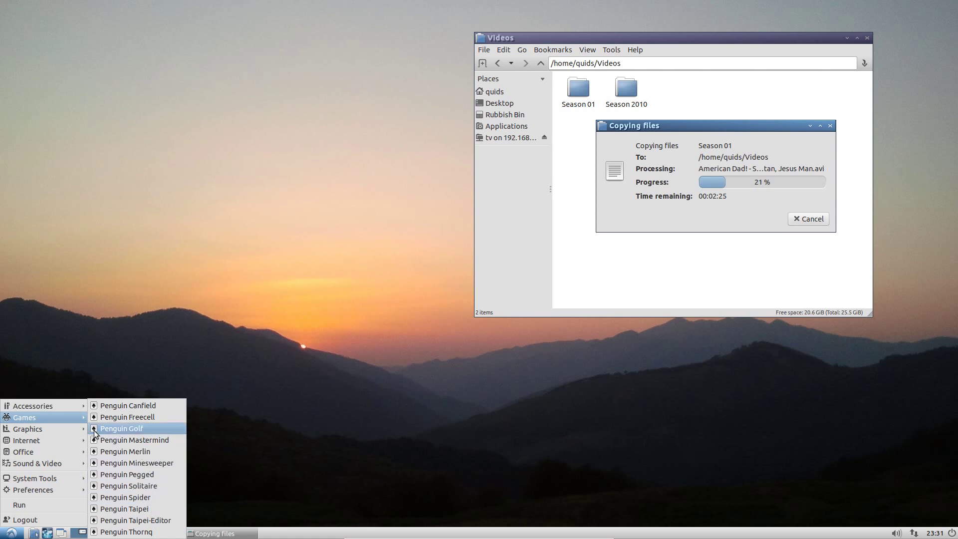
mouse_move(81, 432)
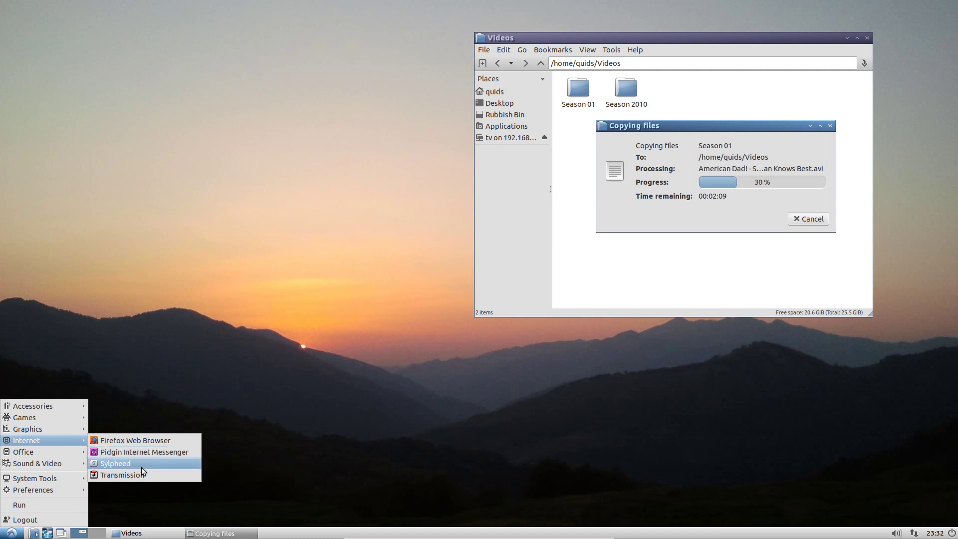
mouse_move(48, 452)
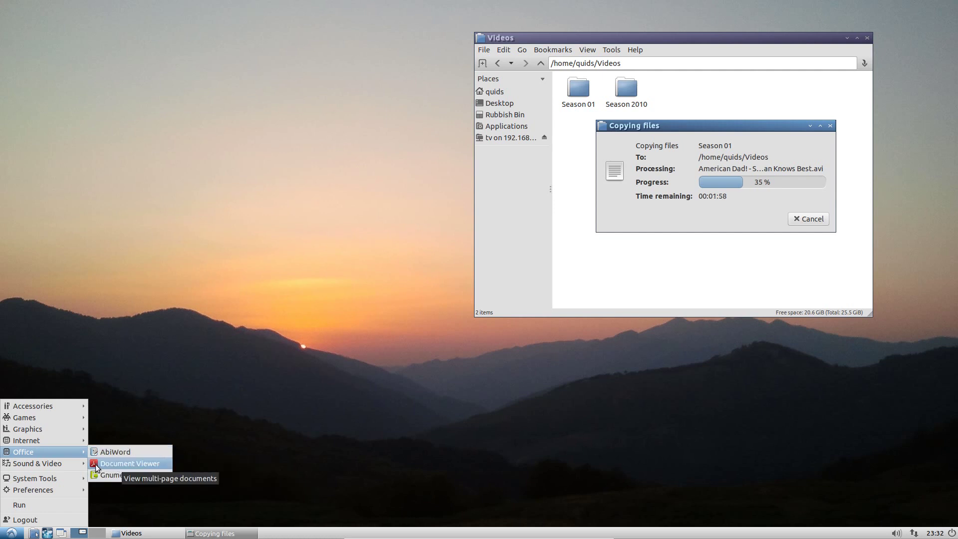
mouse_move(79, 464)
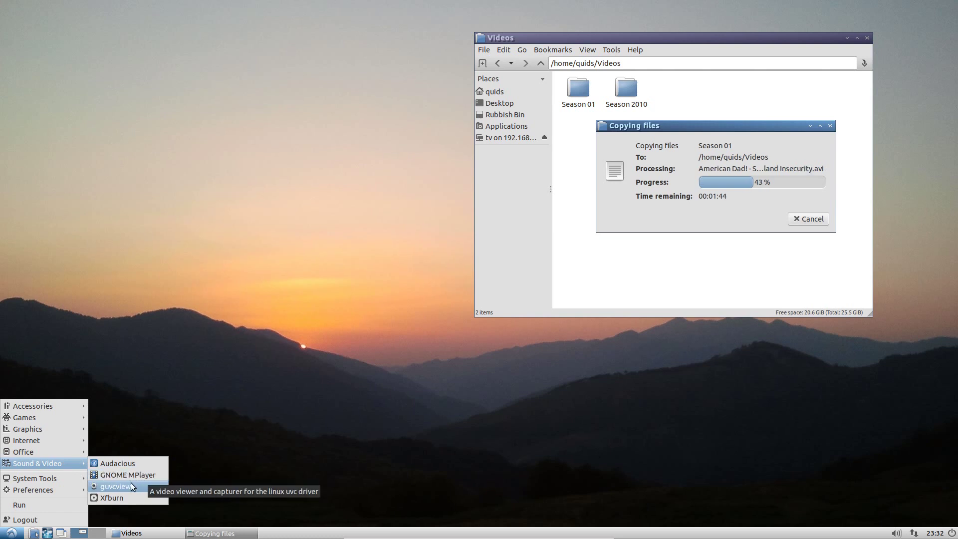
mouse_move(47, 479)
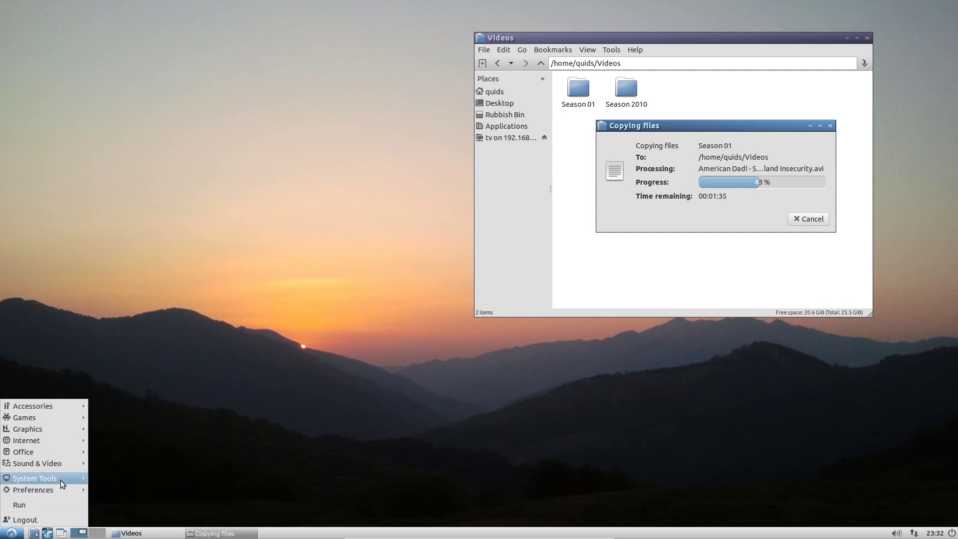
mouse_move(67, 491)
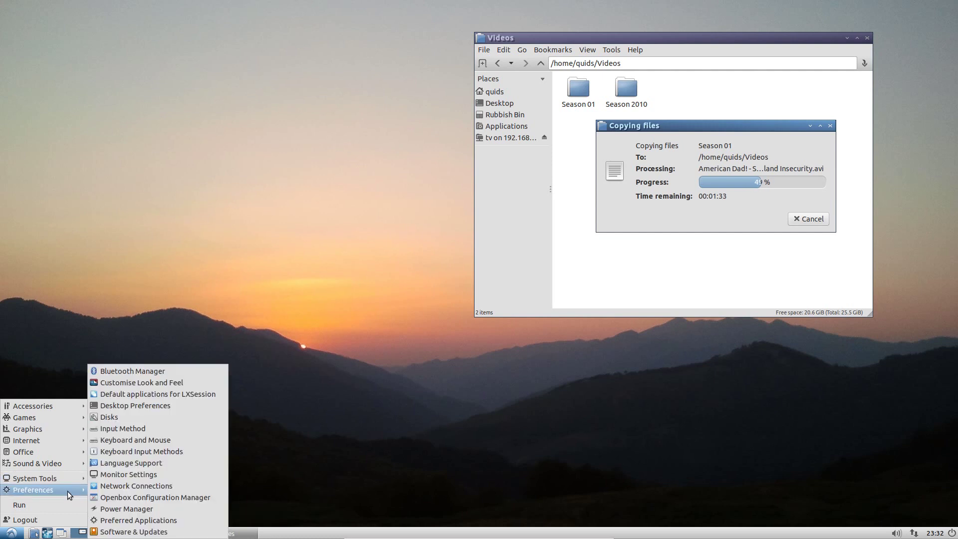